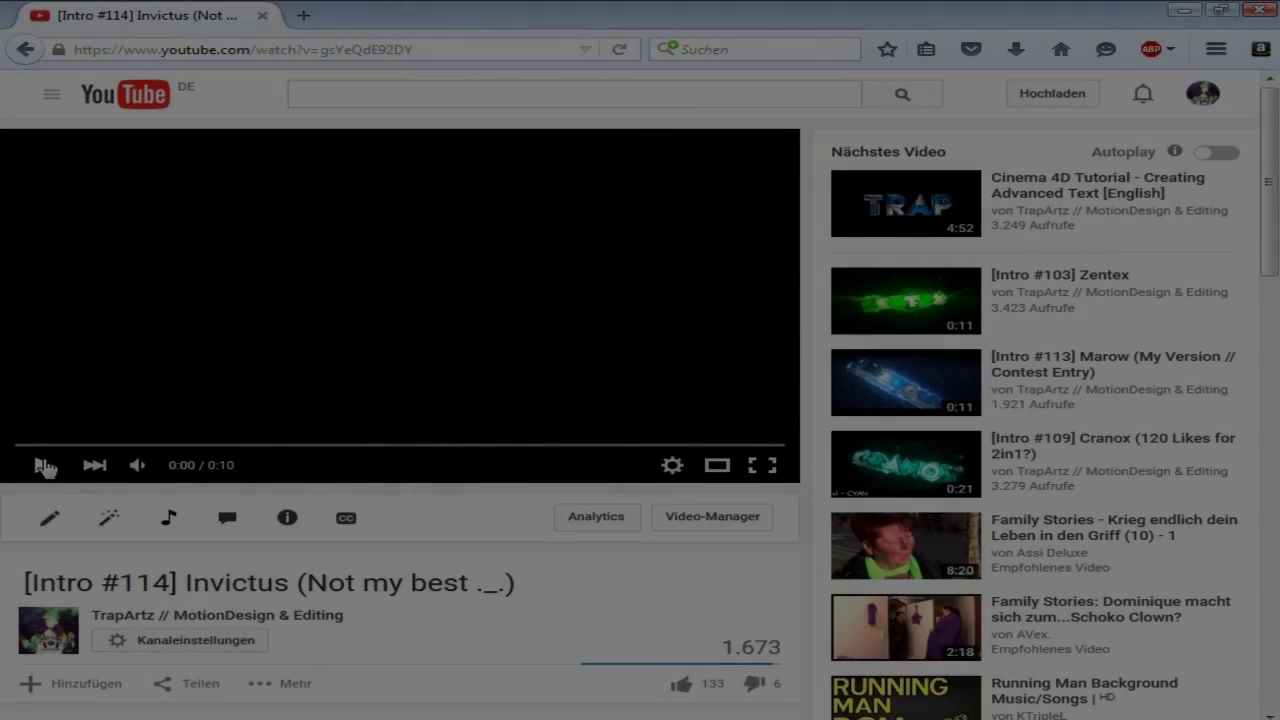
Step: Play the Invictus intro video for reference, pause it, and switch to CINEMA 4D
click(43, 464)
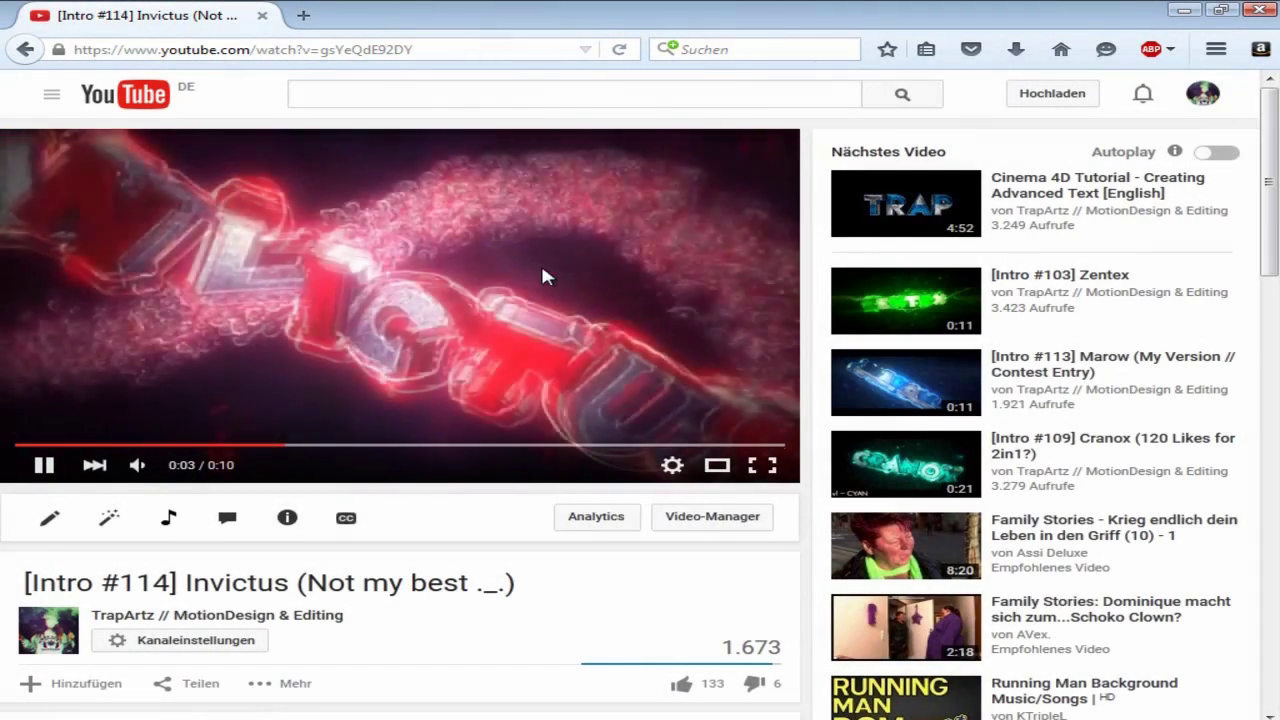
click(497, 182)
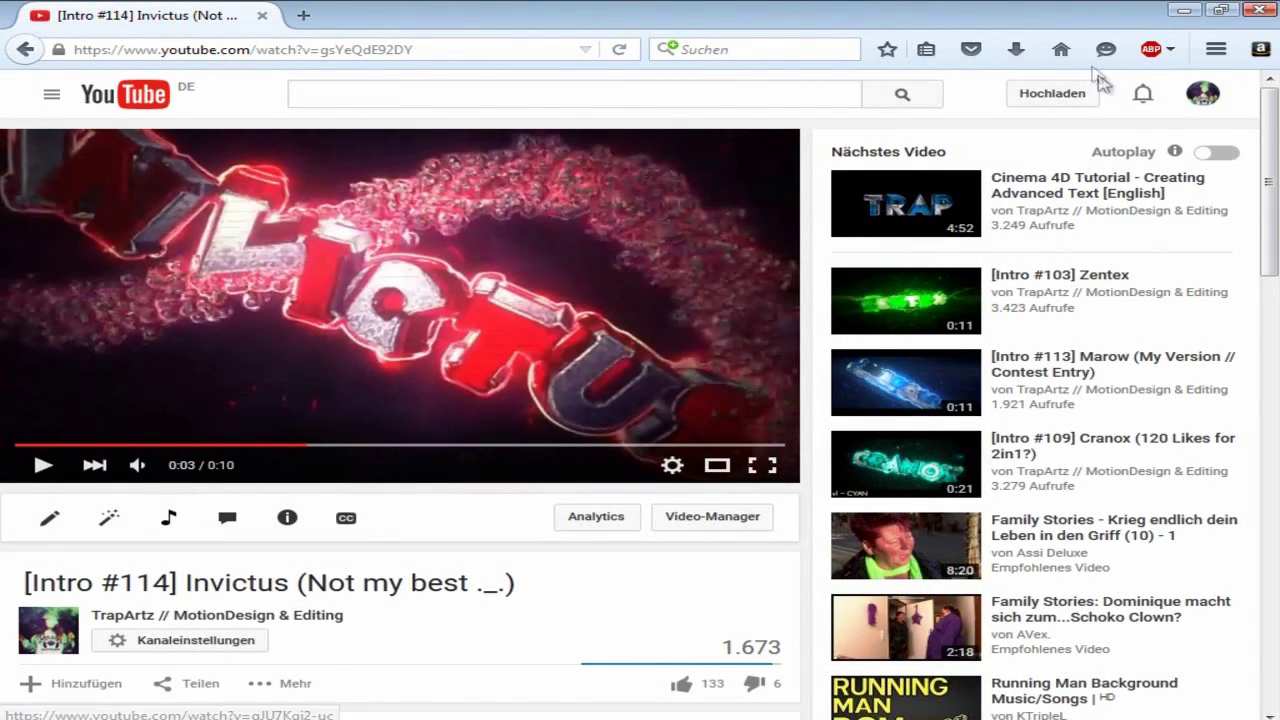
click(1268, 10)
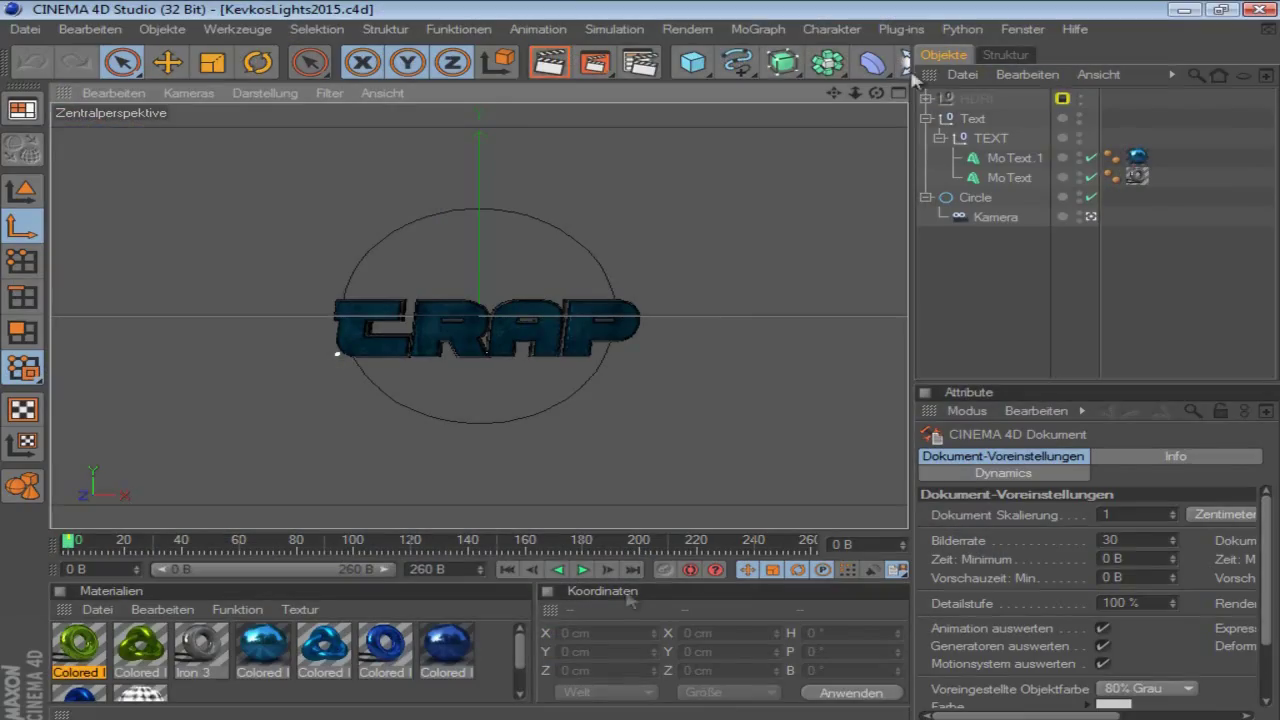
Step: Load the Royality 1 Blau and Royality 1 Grau materials from the Slim Trap Matpack presets into the scene
key(shift+F8)
scroll(620, 165, down, 5)
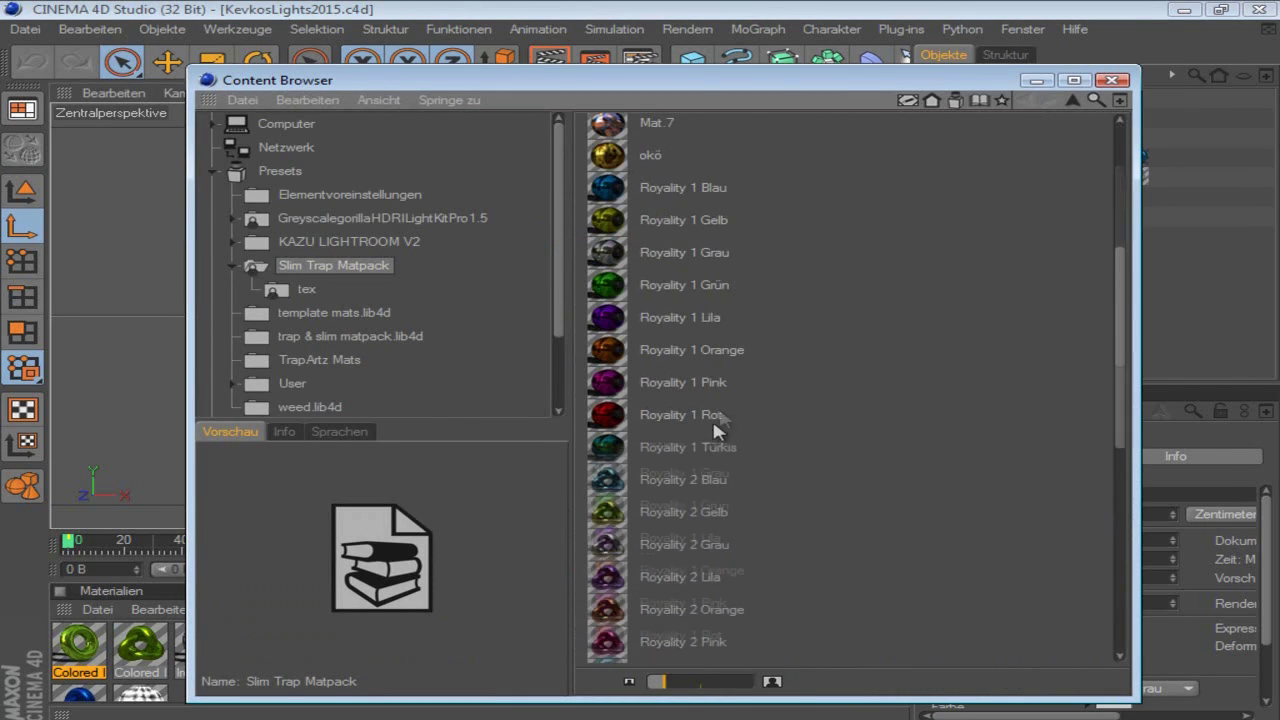
double_click(622, 187)
double_click(629, 252)
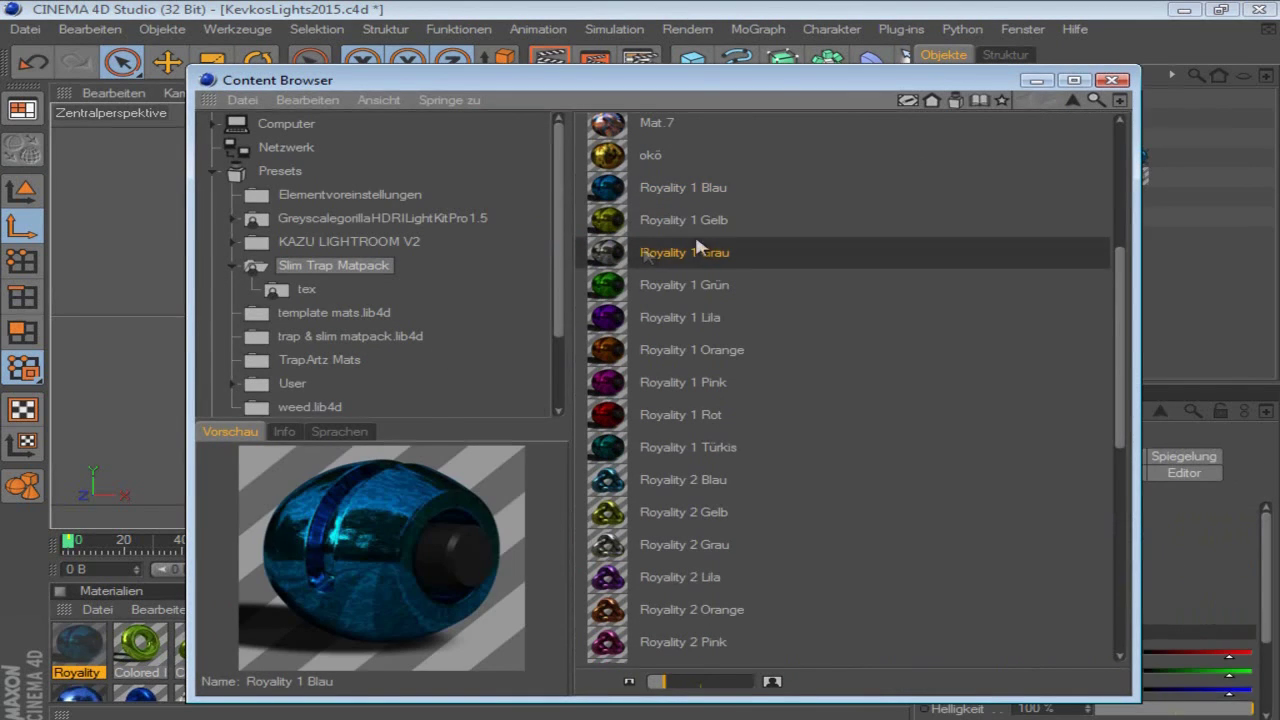
click(1111, 80)
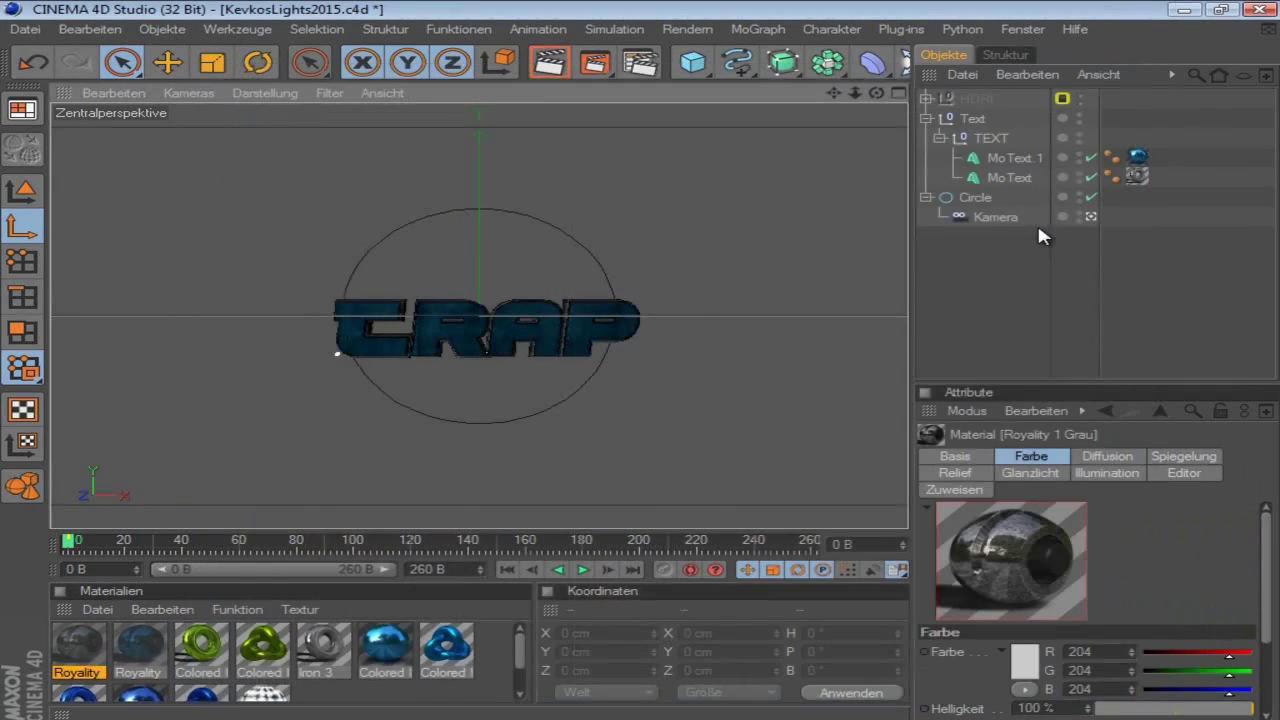
Step: Select MoText.1 and MoText together and move them up about 14.2 cm
click(1012, 158)
shift+click(1010, 177)
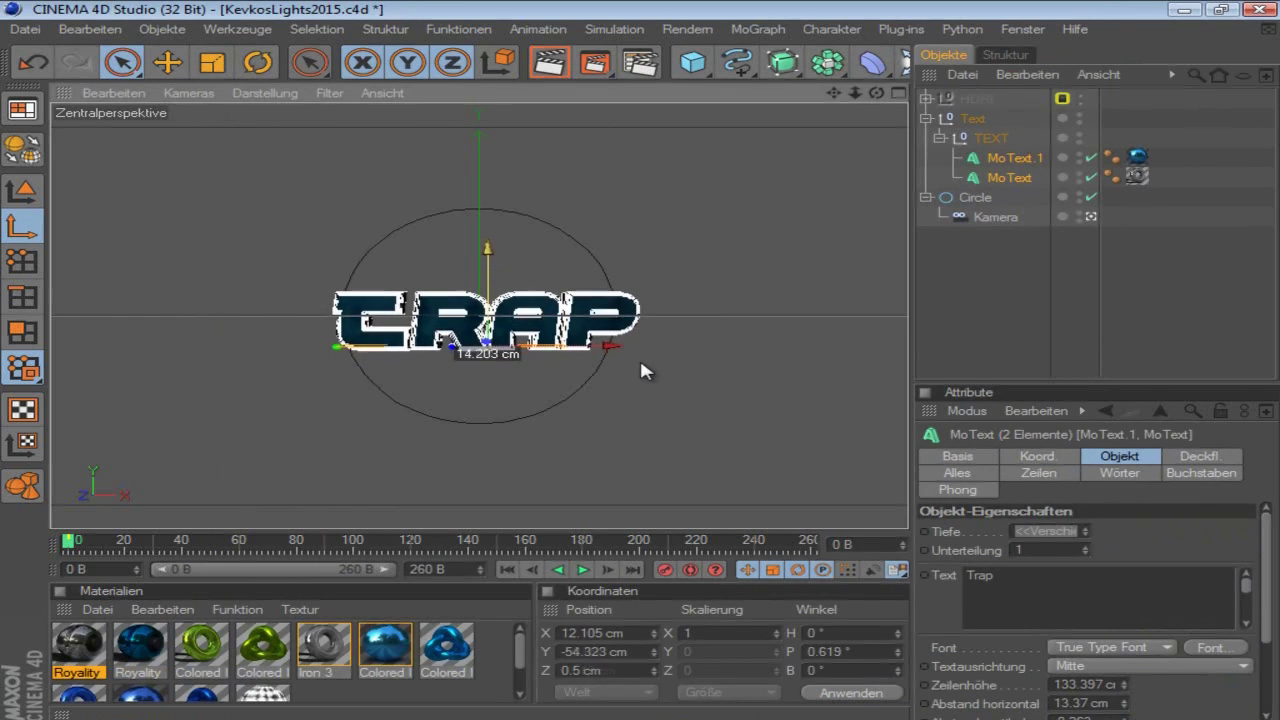
click(803, 155)
drag(783, 62, 824, 162)
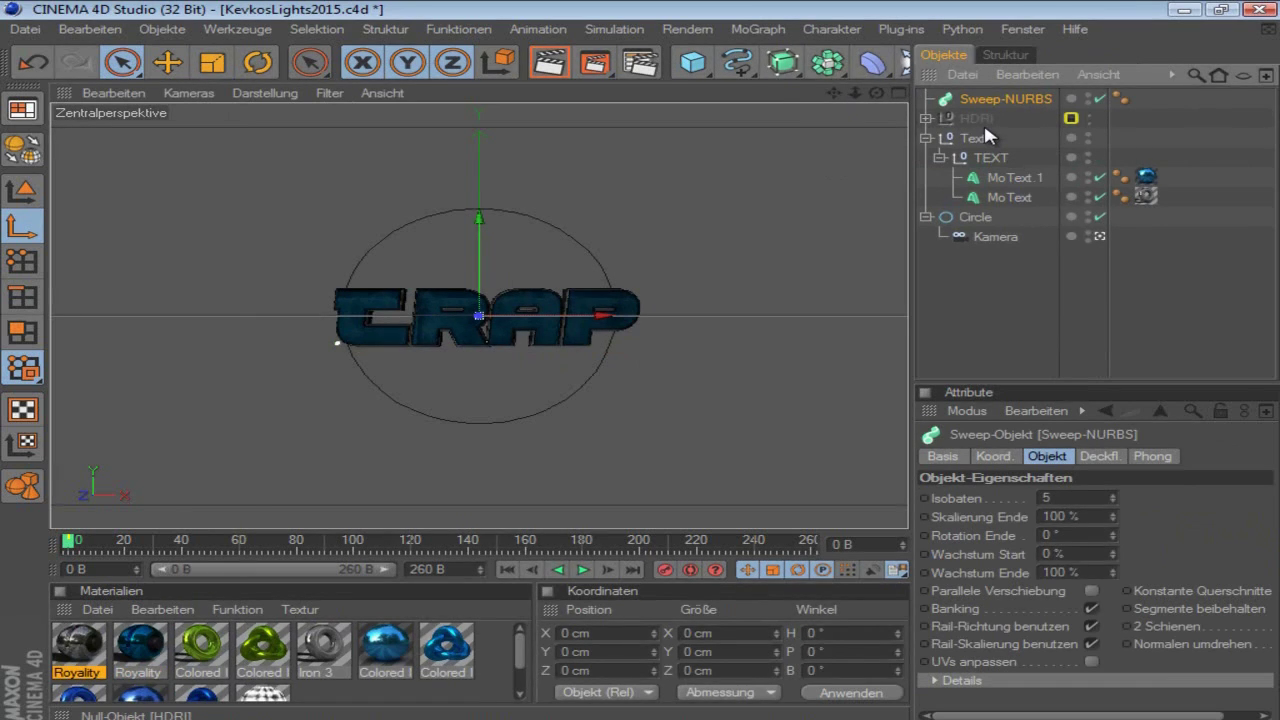
key(Delete)
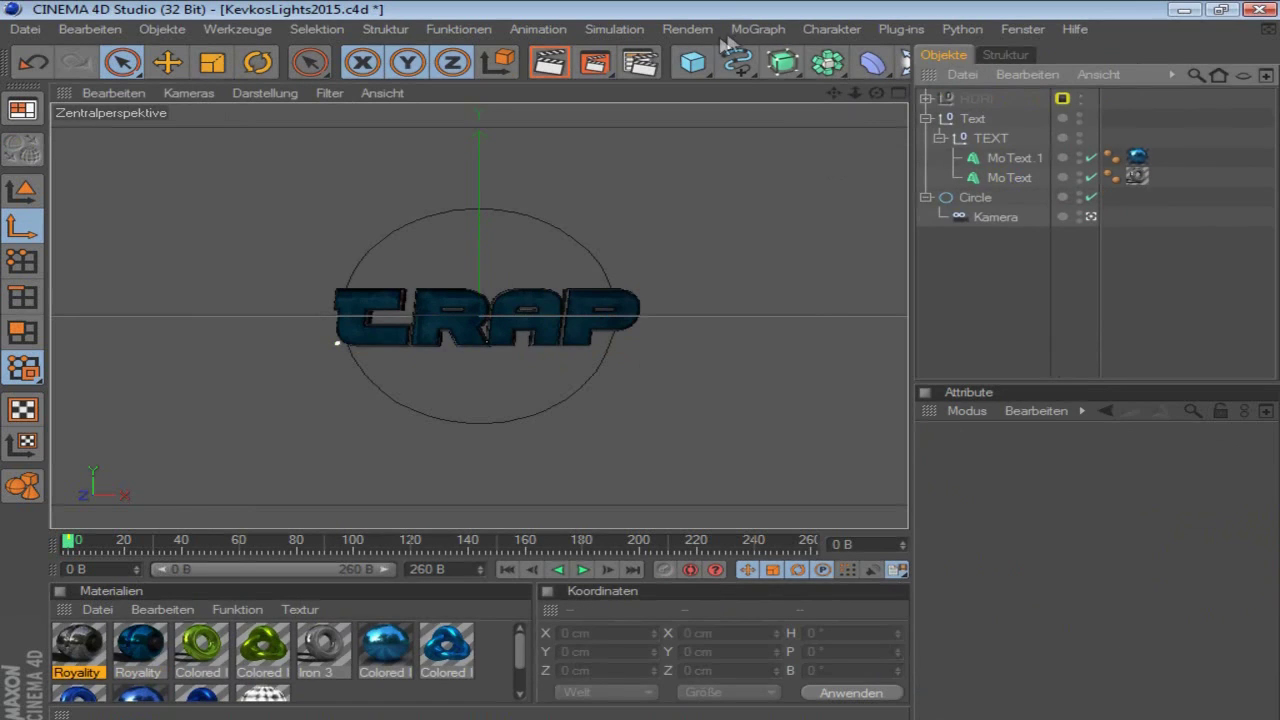
Step: Add a MoGraph Klon object and a cube primitive to the scene
click(748, 29)
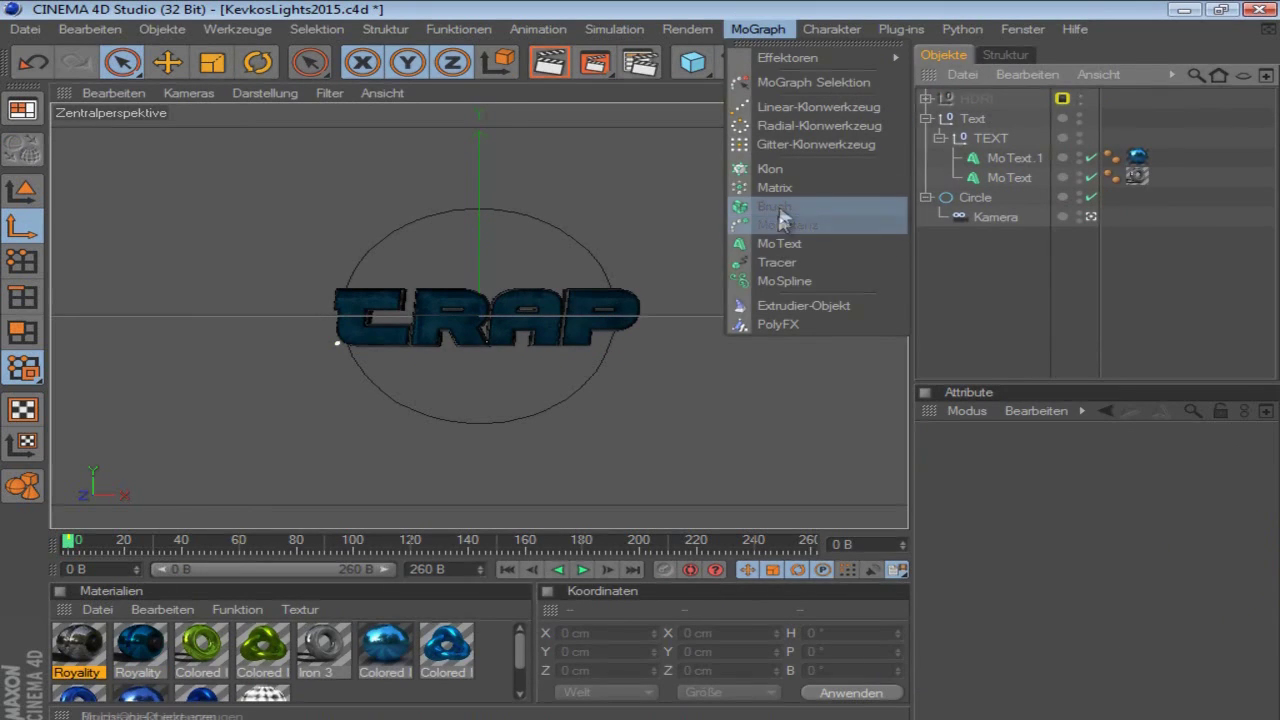
click(770, 169)
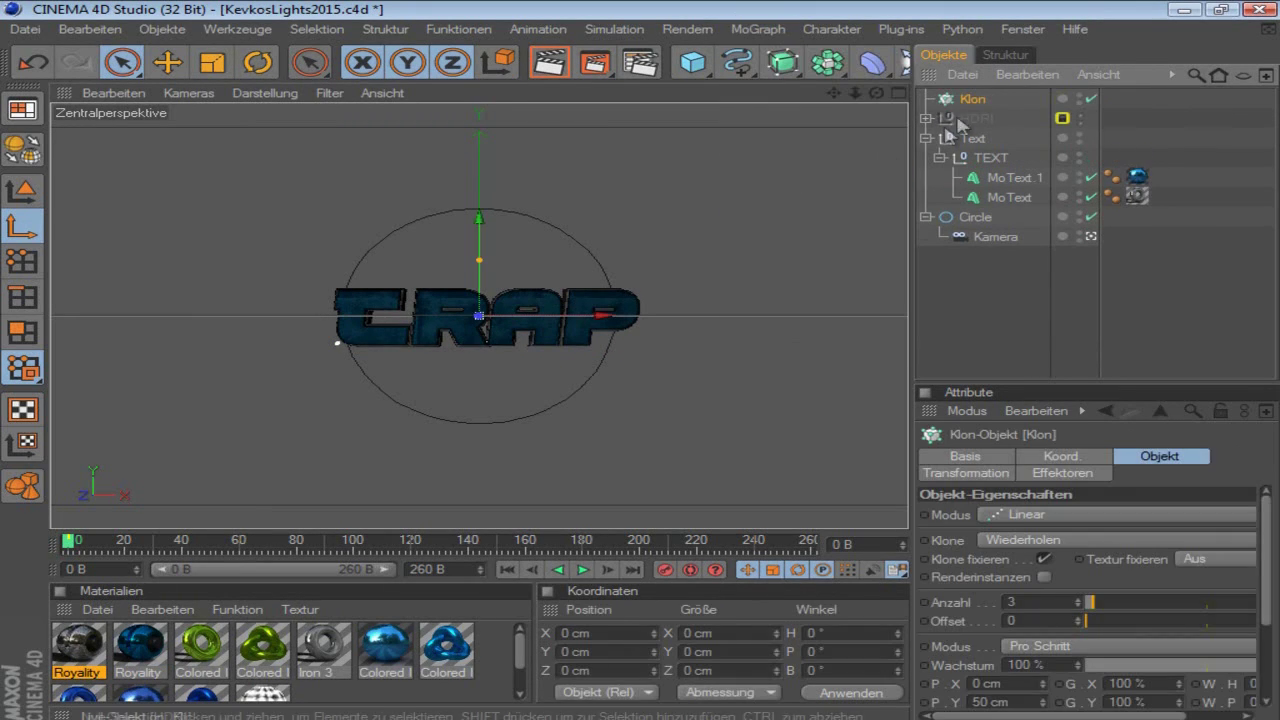
click(698, 65)
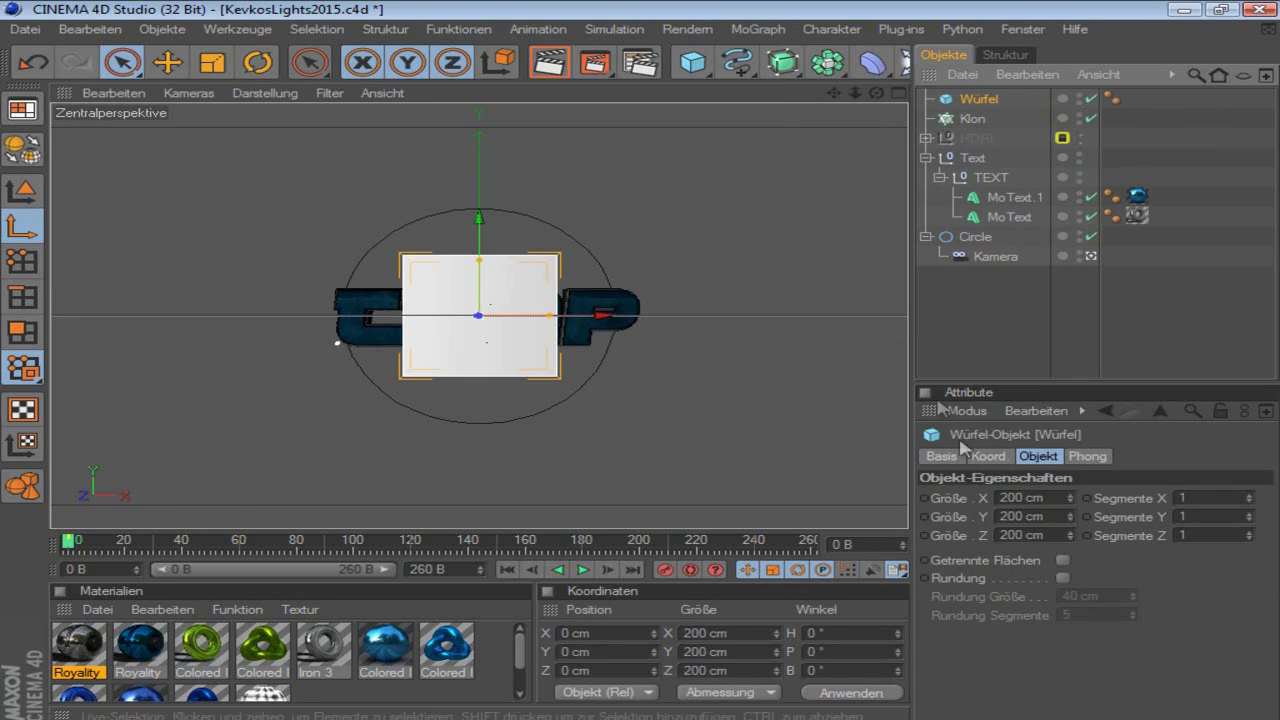
Step: Set the cube's X, Y and Z sizes to 12 cm and enable Rundung with a 3 cm size
click(1030, 497)
text(12)
key(Tab)
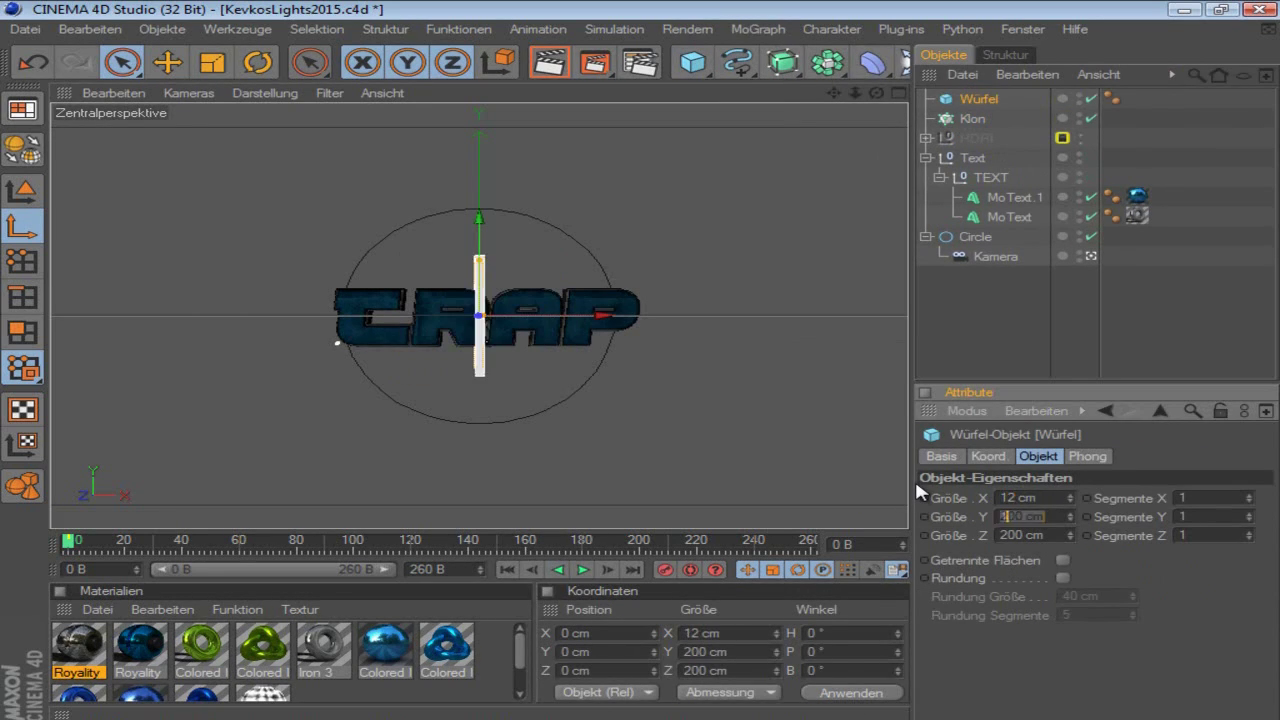
text(12)
key(Tab)
text(12)
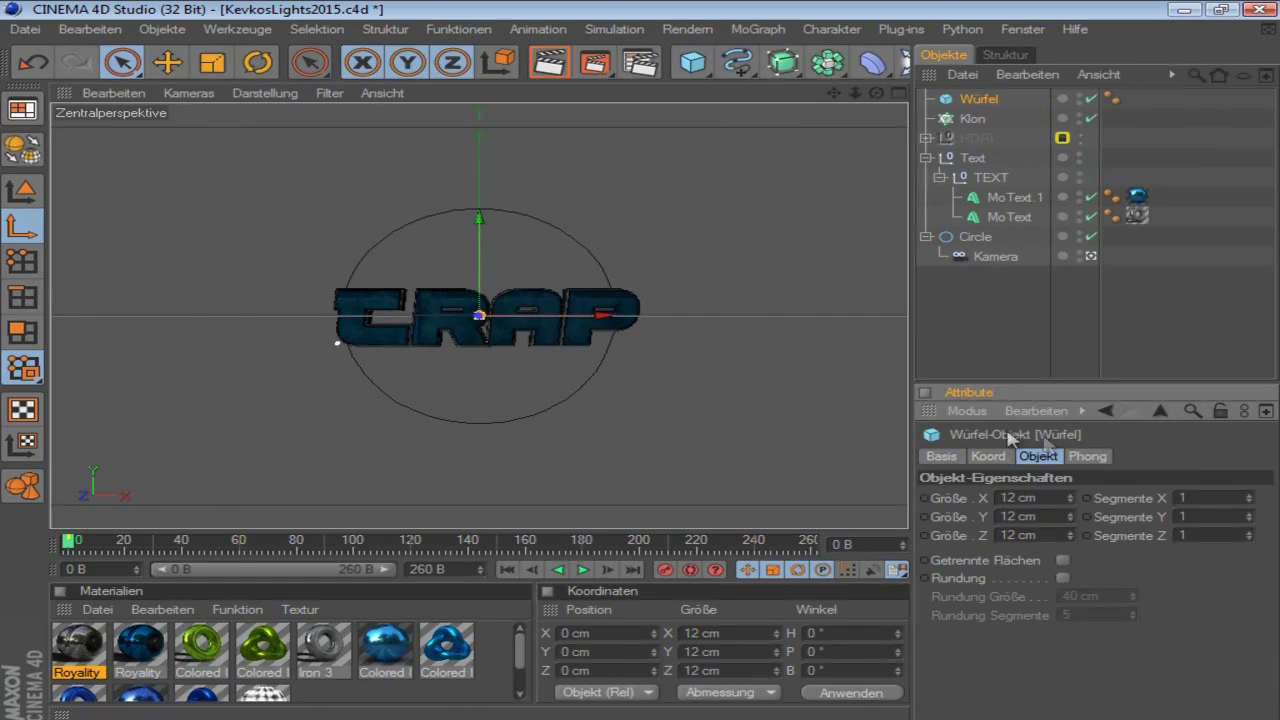
click(1062, 578)
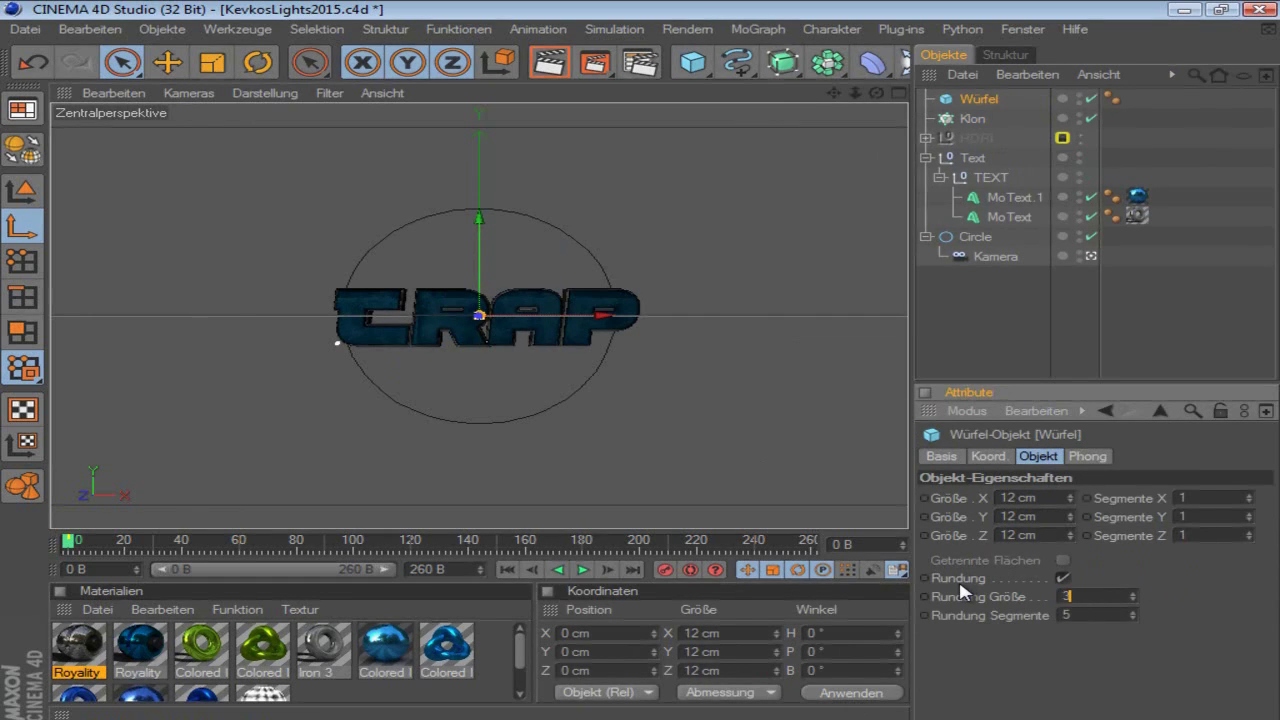
click(988, 322)
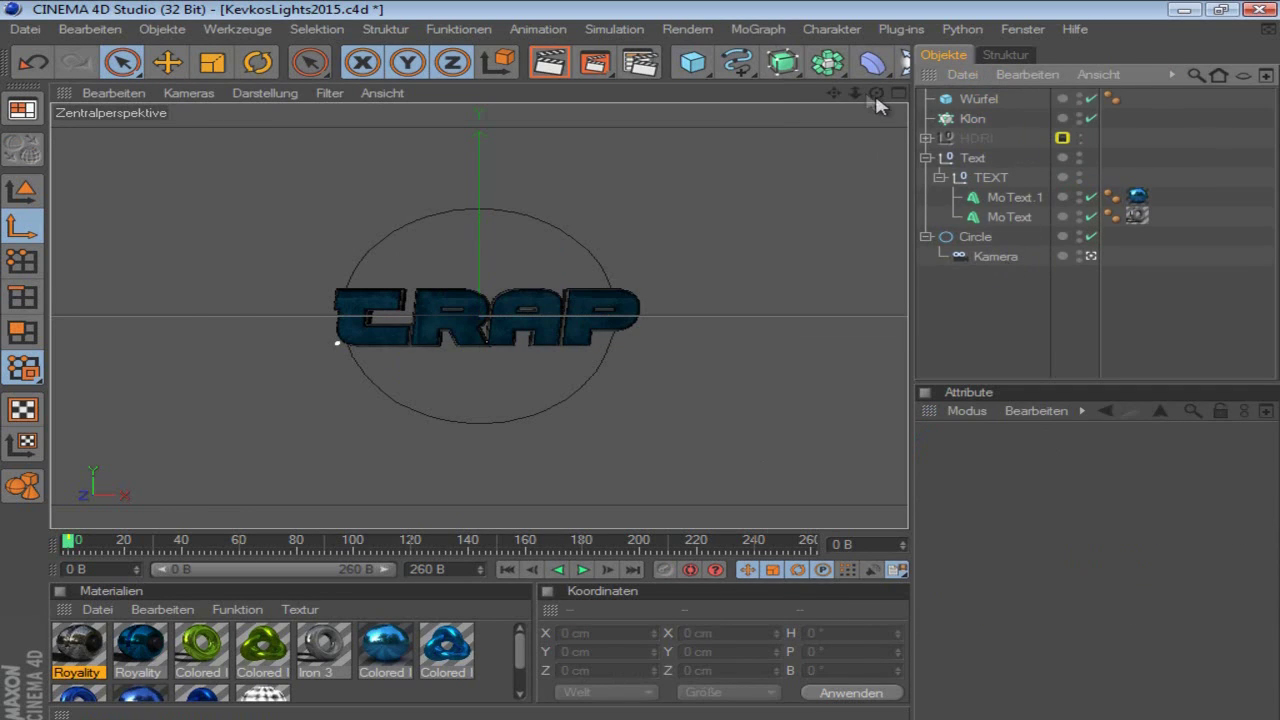
Step: Nest the cube under the Klon object and move the cloner along Z to about 111 cm, clear of the text
drag(876, 99, 978, 111)
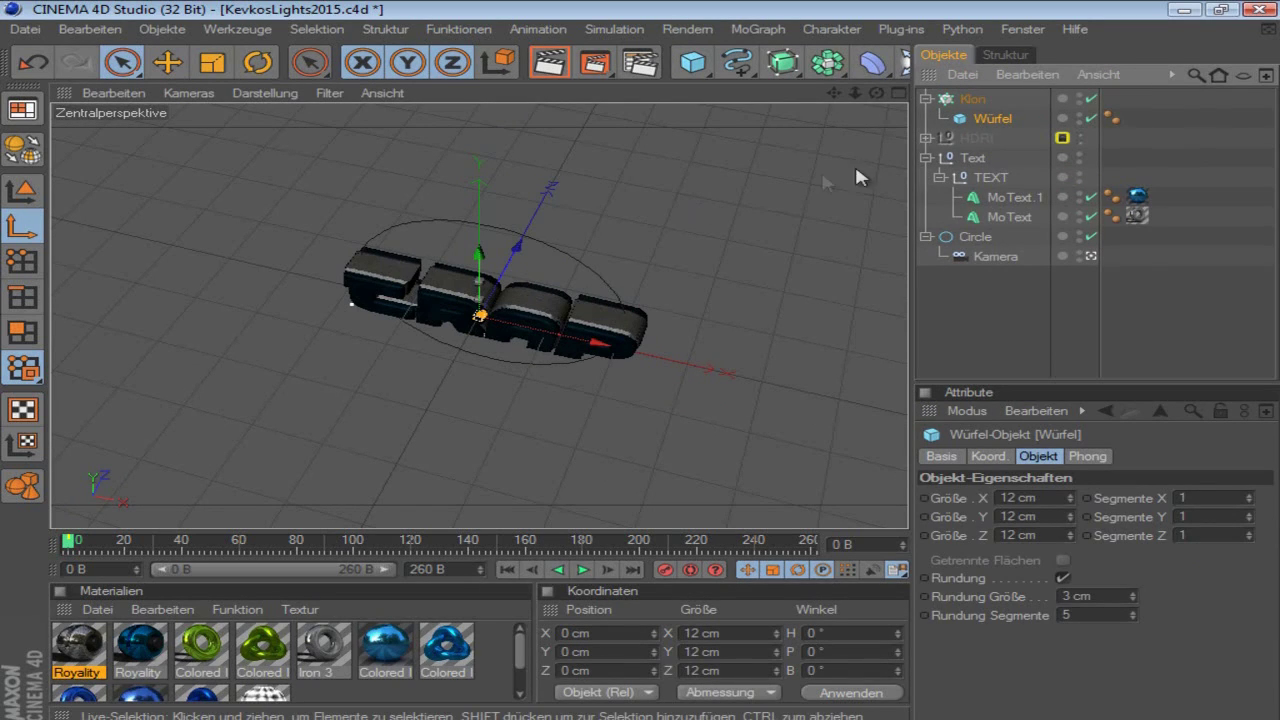
click(975, 101)
drag(515, 257, 646, 363)
drag(876, 92, 655, 366)
drag(609, 275, 642, 365)
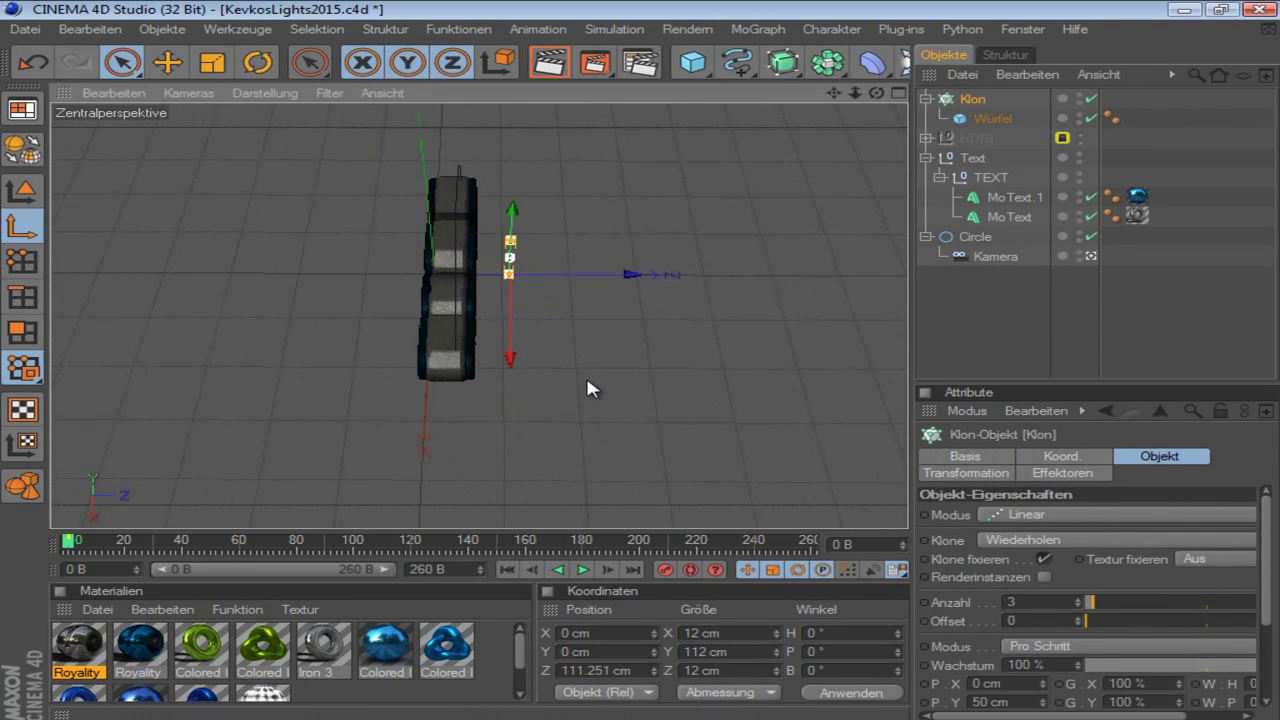
click(1003, 325)
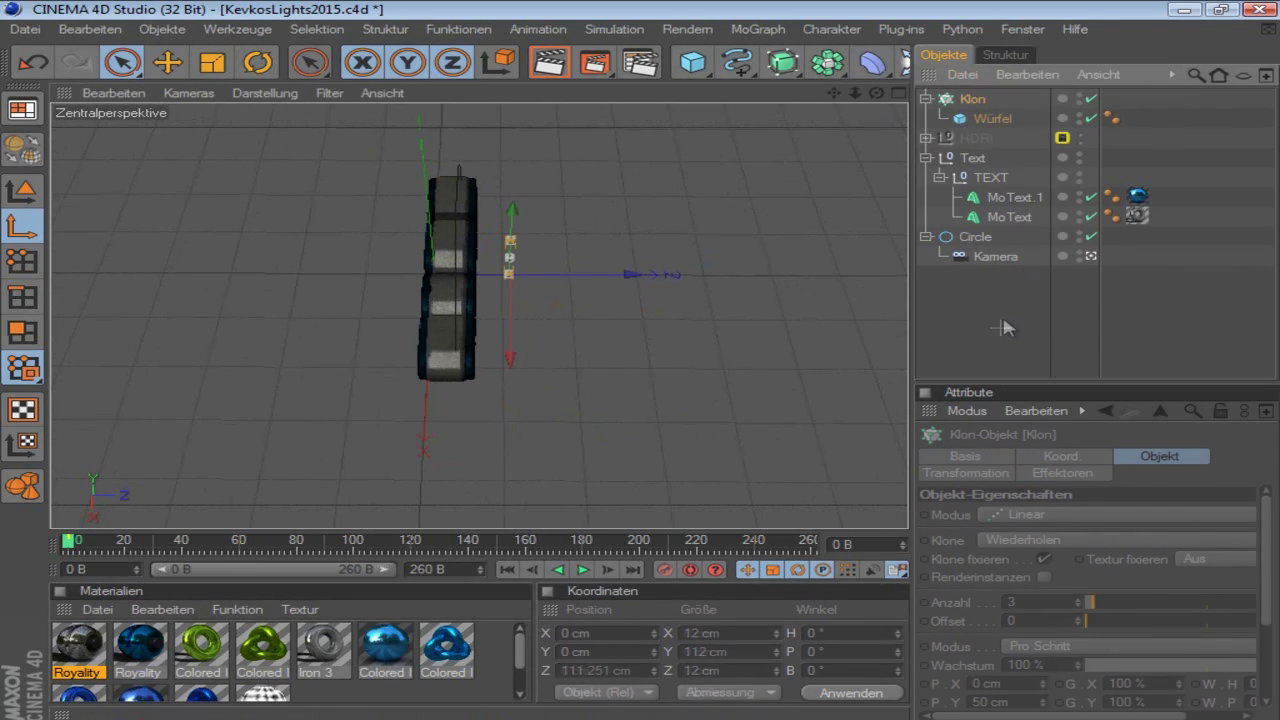
Step: Create a Helix spline in the ZY plane and raise it about 8.9 cm along Y
click(754, 64)
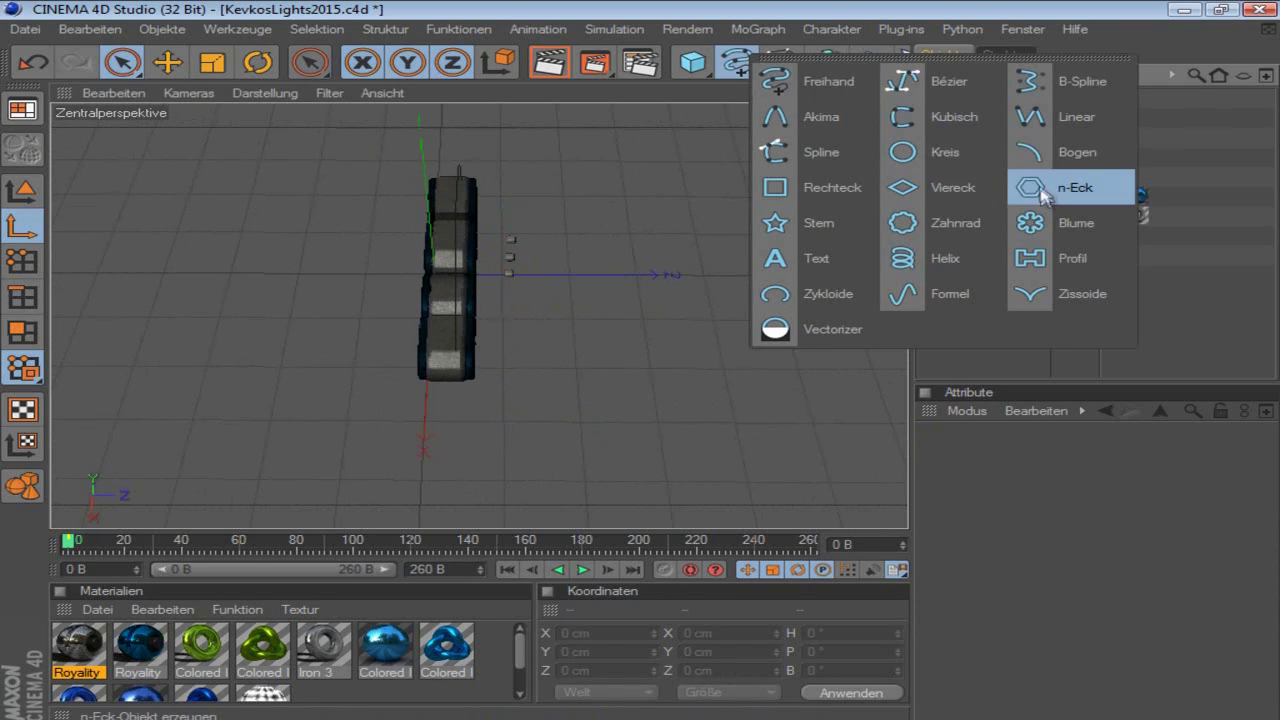
click(900, 262)
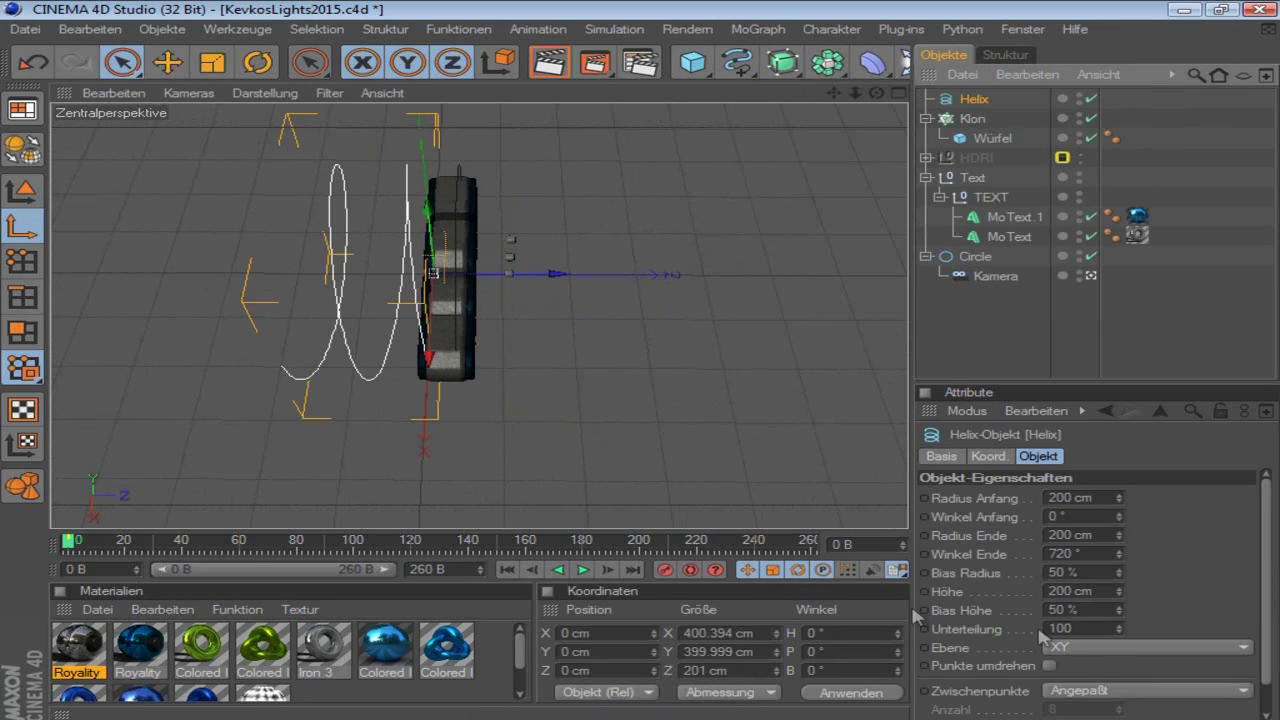
click(1095, 647)
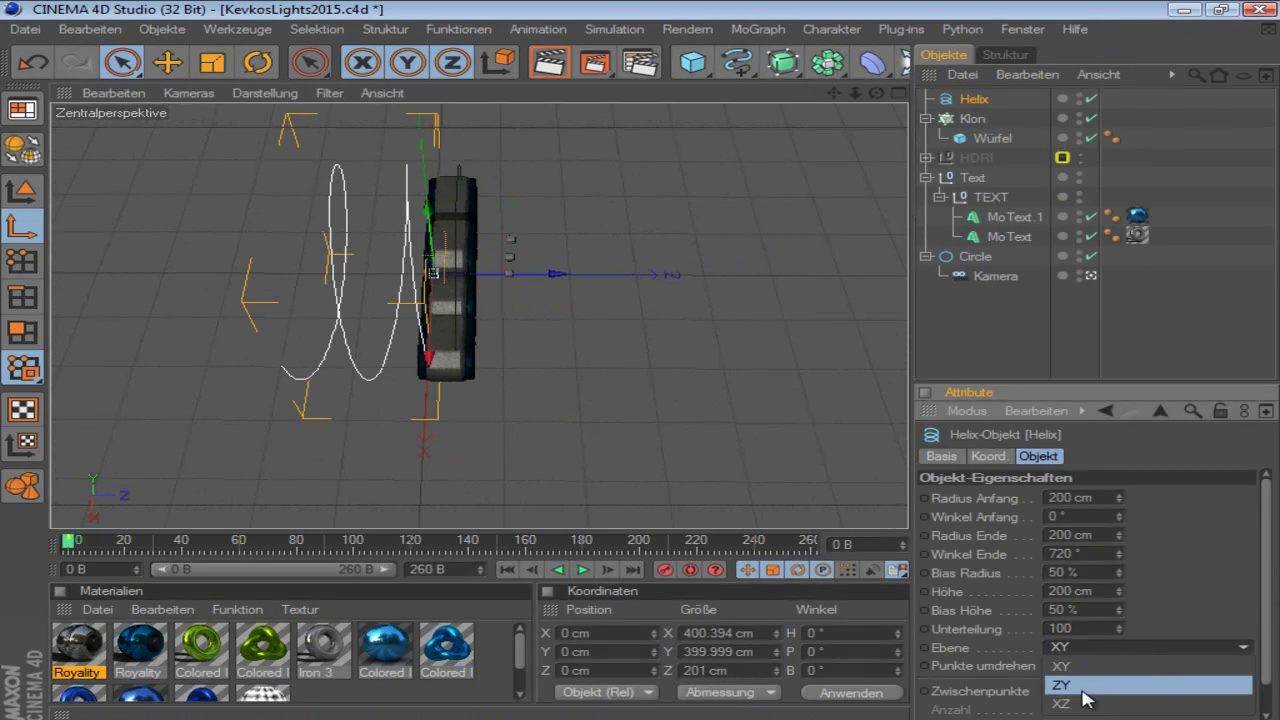
click(1085, 695)
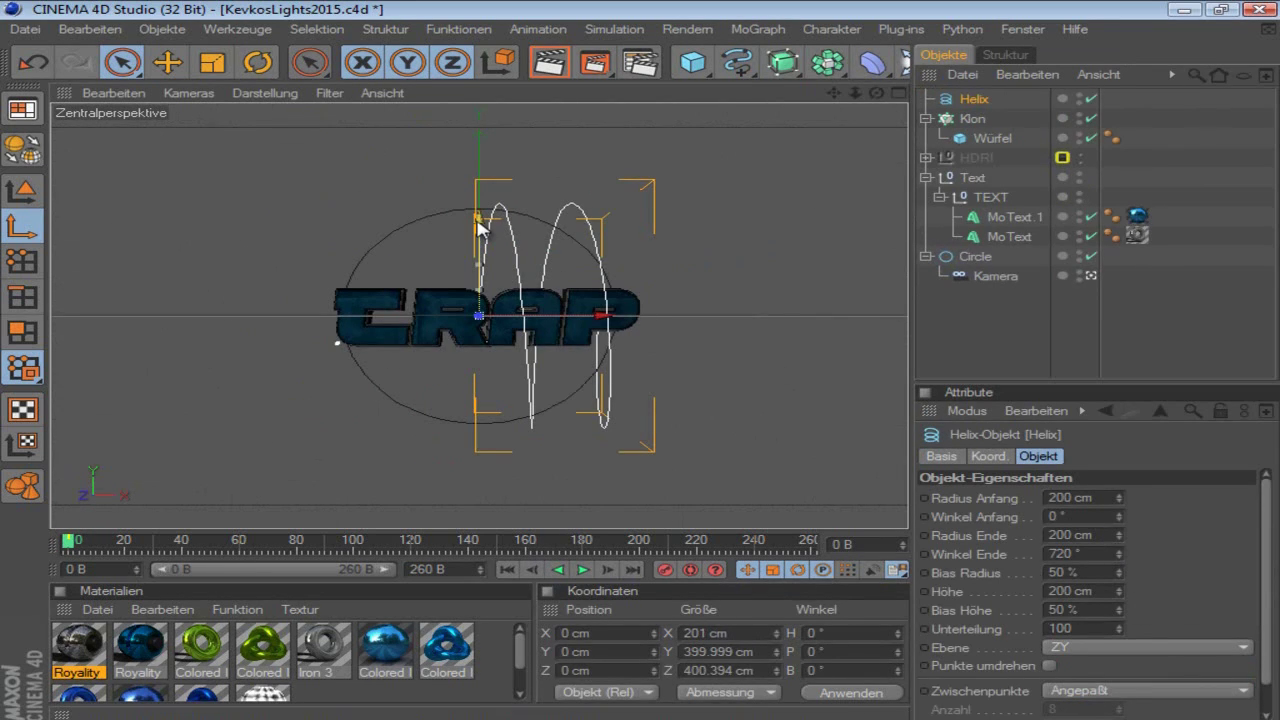
drag(479, 222, 479, 216)
drag(641, 363, 641, 363)
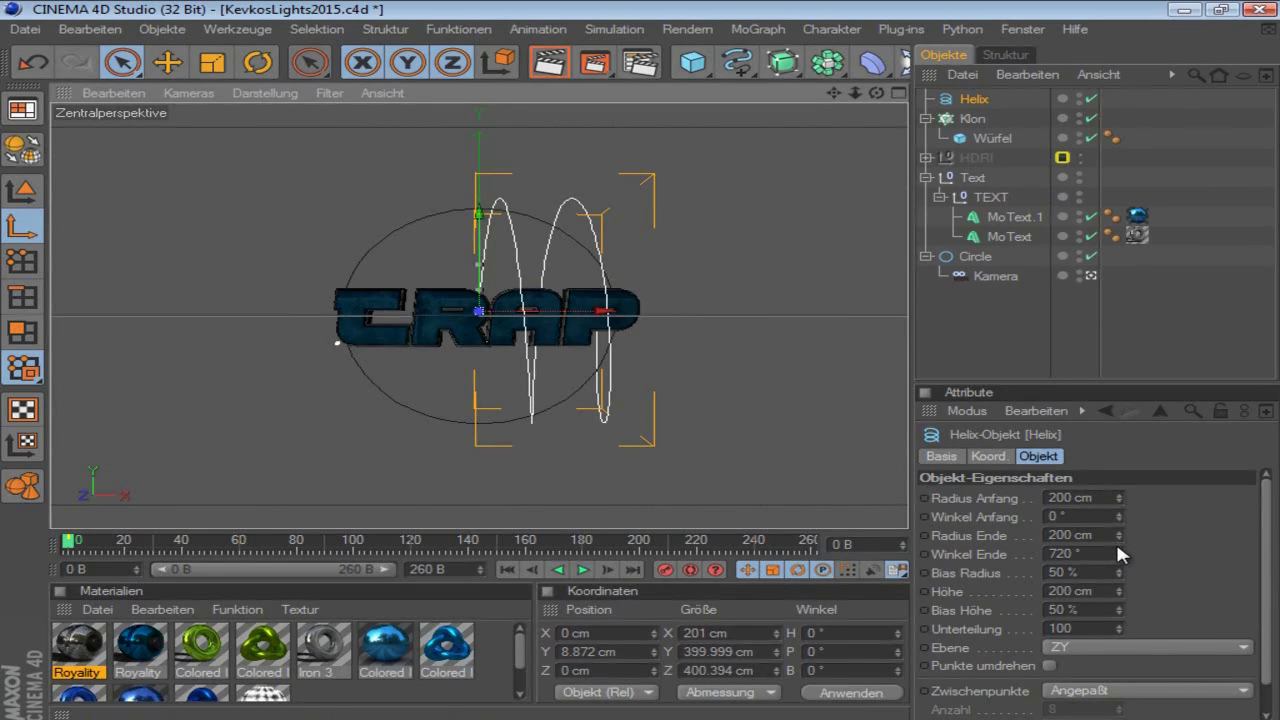
Step: Set the helix's Winkel Ende to 1448° and Höhe to 3343 cm, and shift it to about -818 cm in X
drag(1118, 533, 1120, 540)
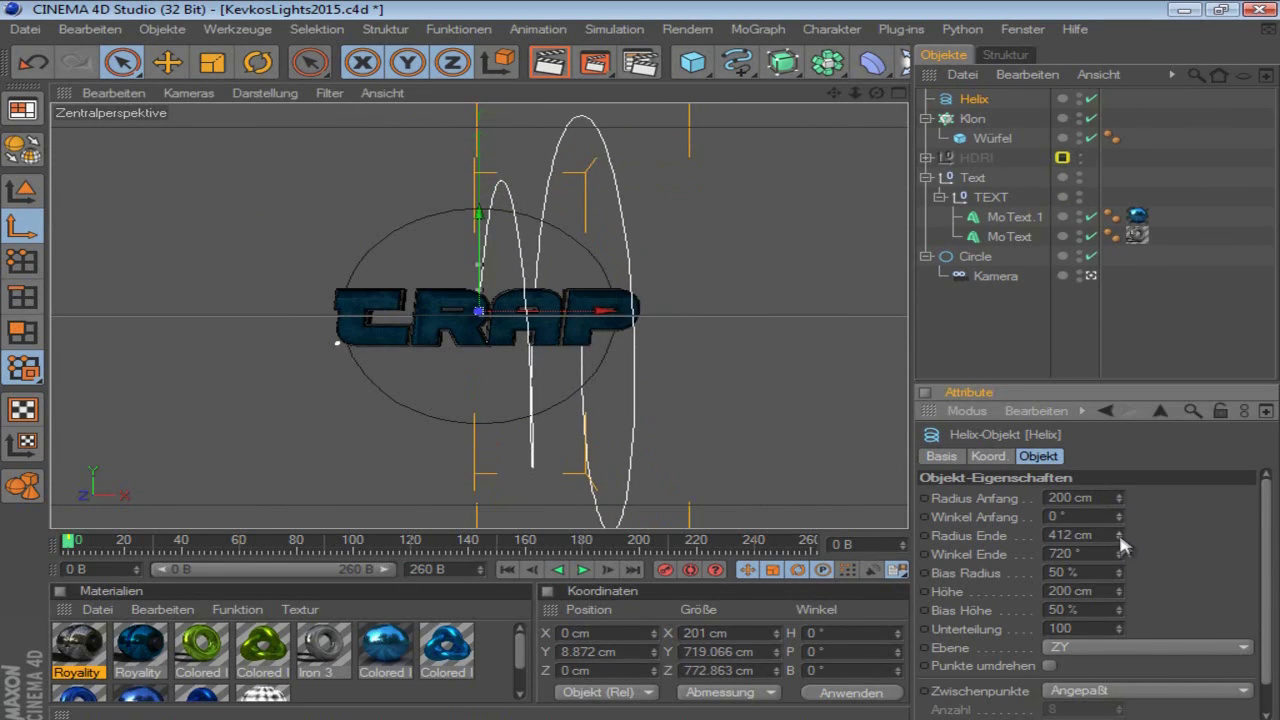
key(ctrl+z)
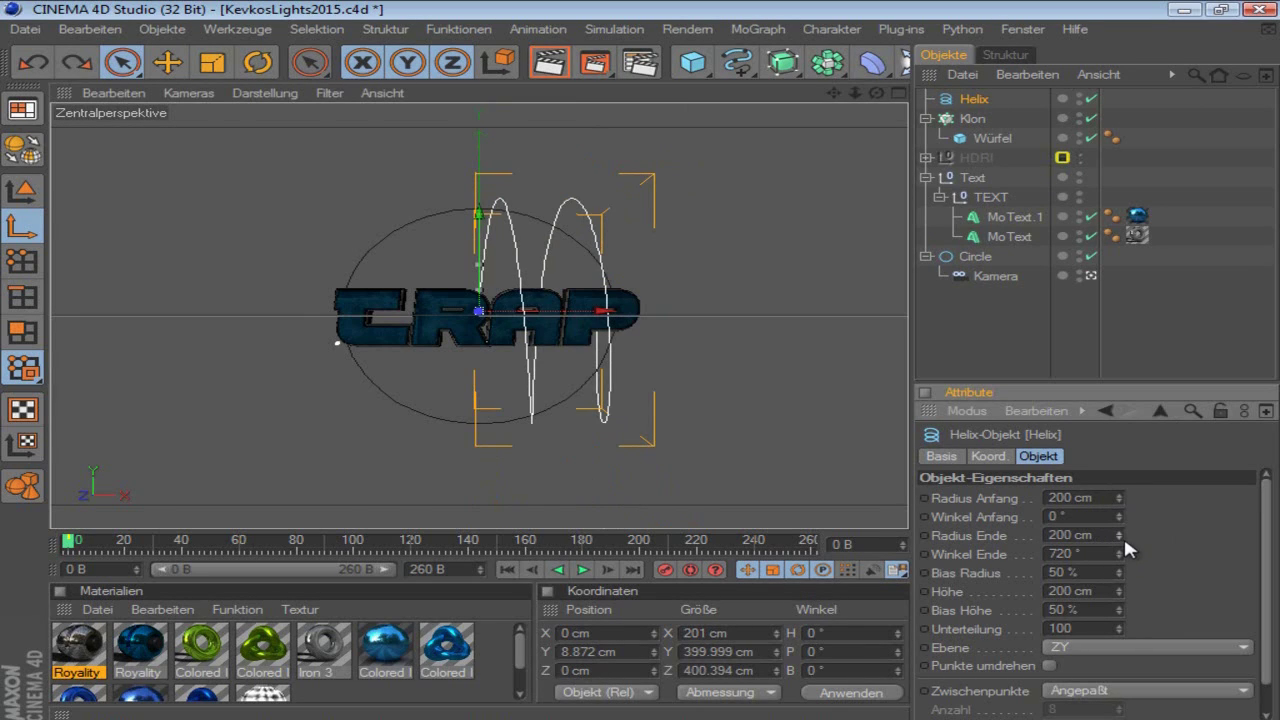
drag(1124, 554, 1118, 583)
drag(606, 311, 641, 364)
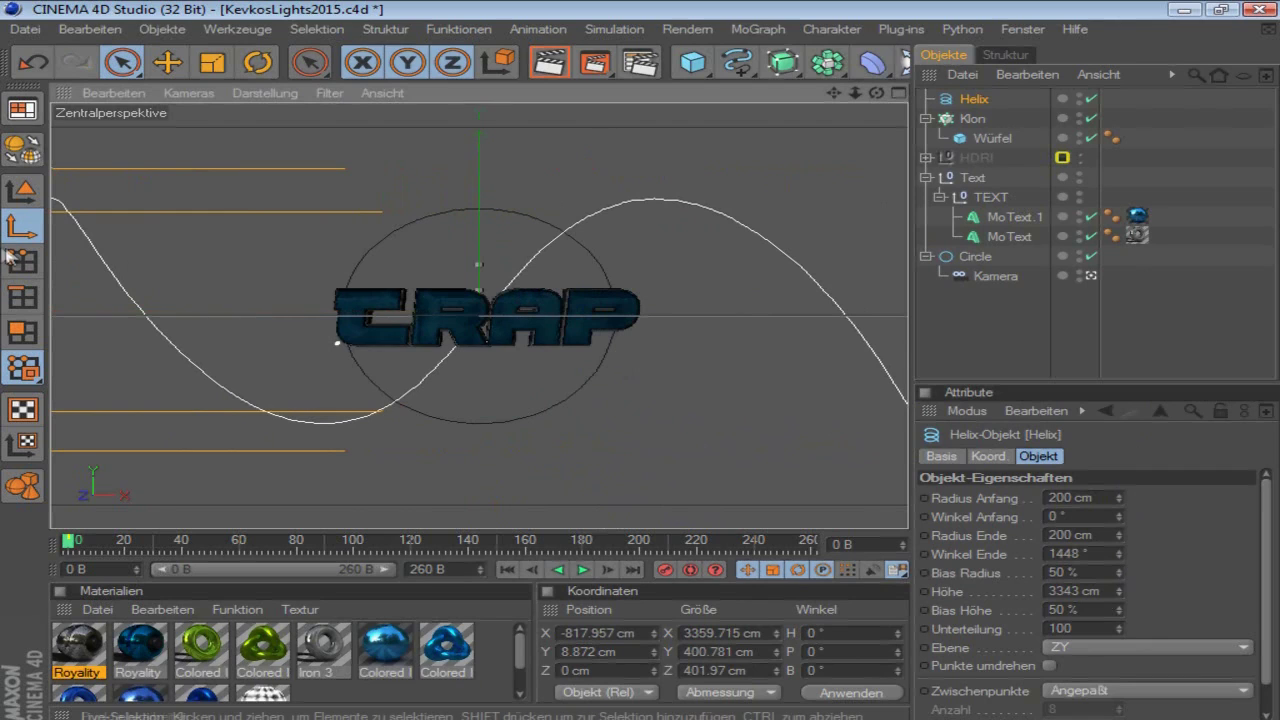
Step: Switch the cloner's mode to Objekt and assign the Helix as its object so the cubes follow the spline
click(968, 121)
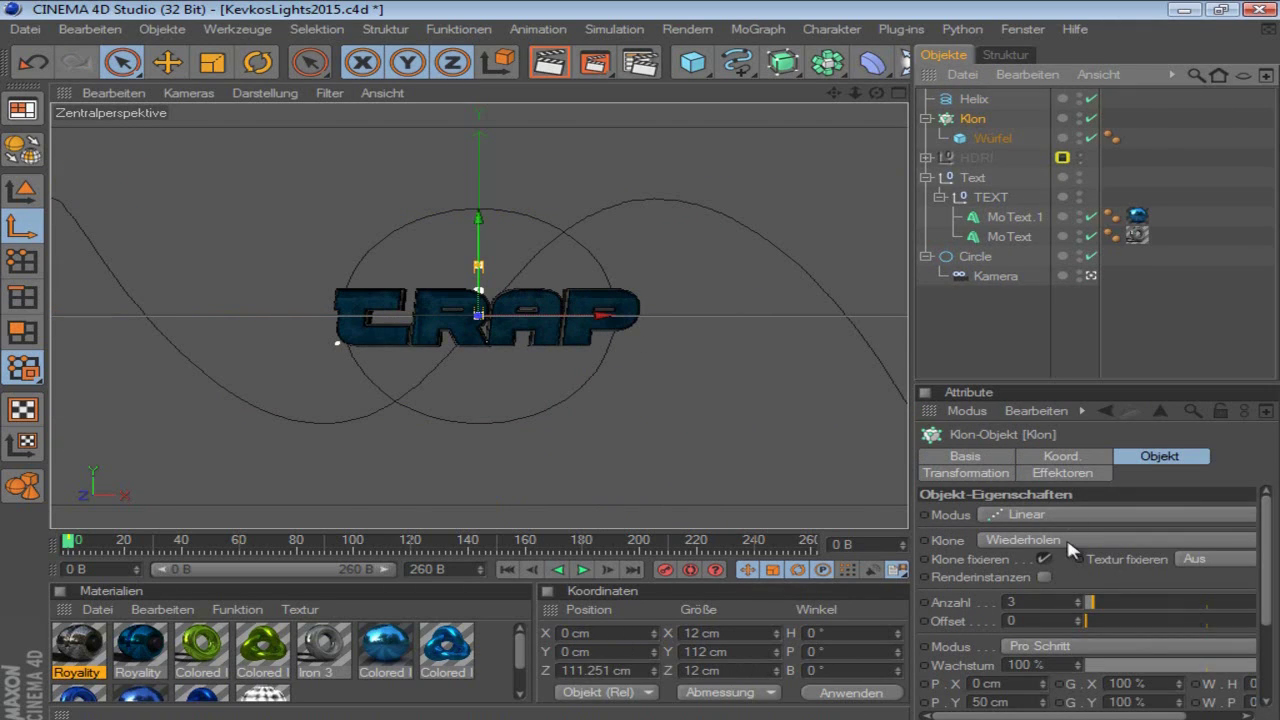
click(998, 516)
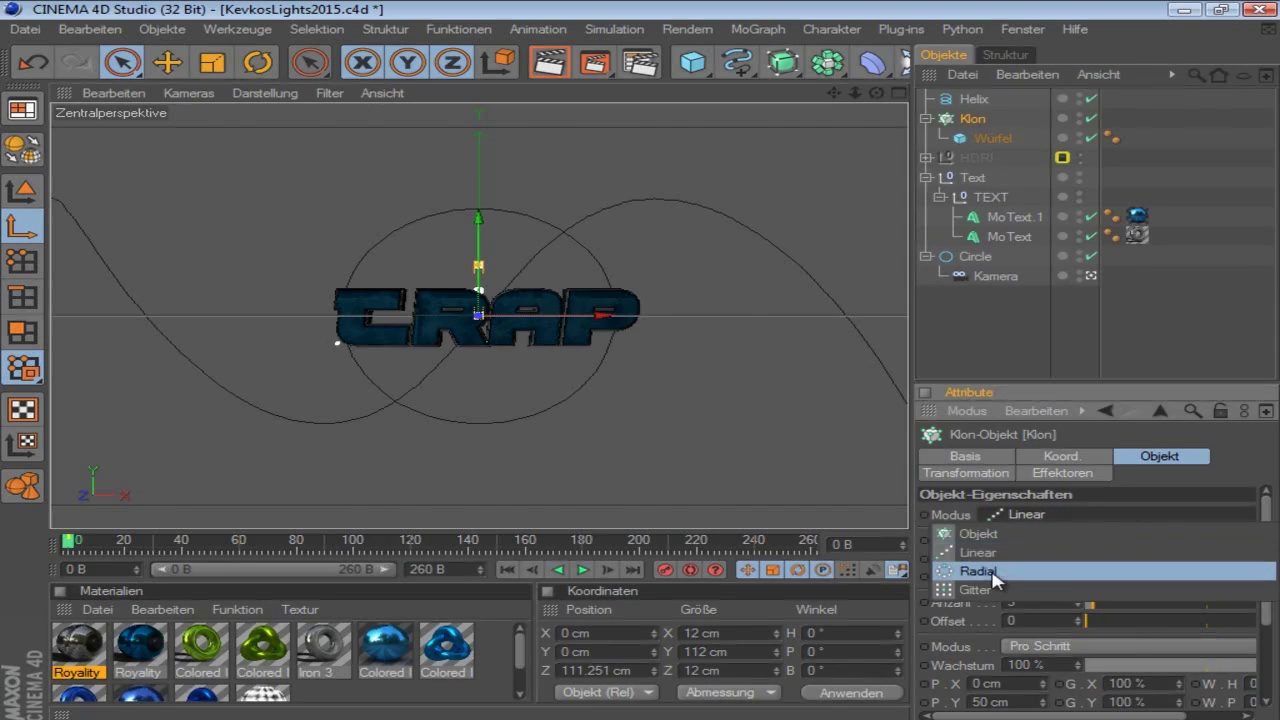
click(976, 533)
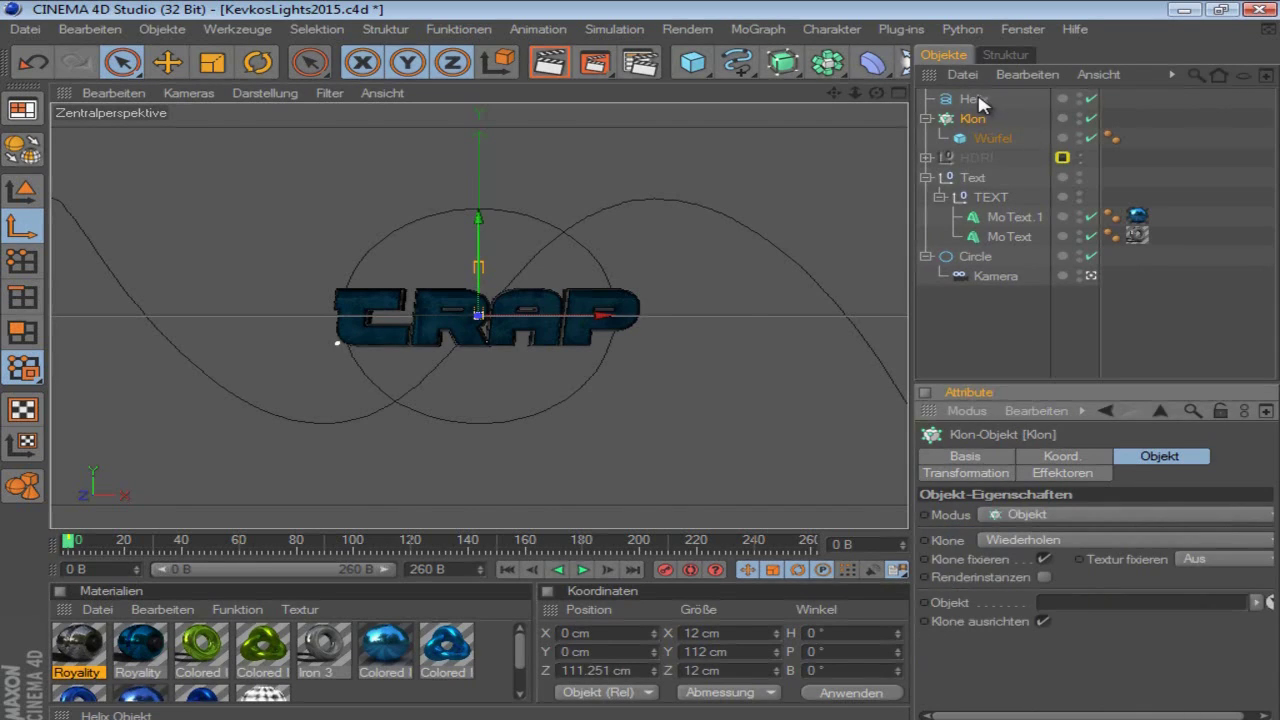
drag(977, 101, 1093, 150)
drag(1097, 630, 1064, 610)
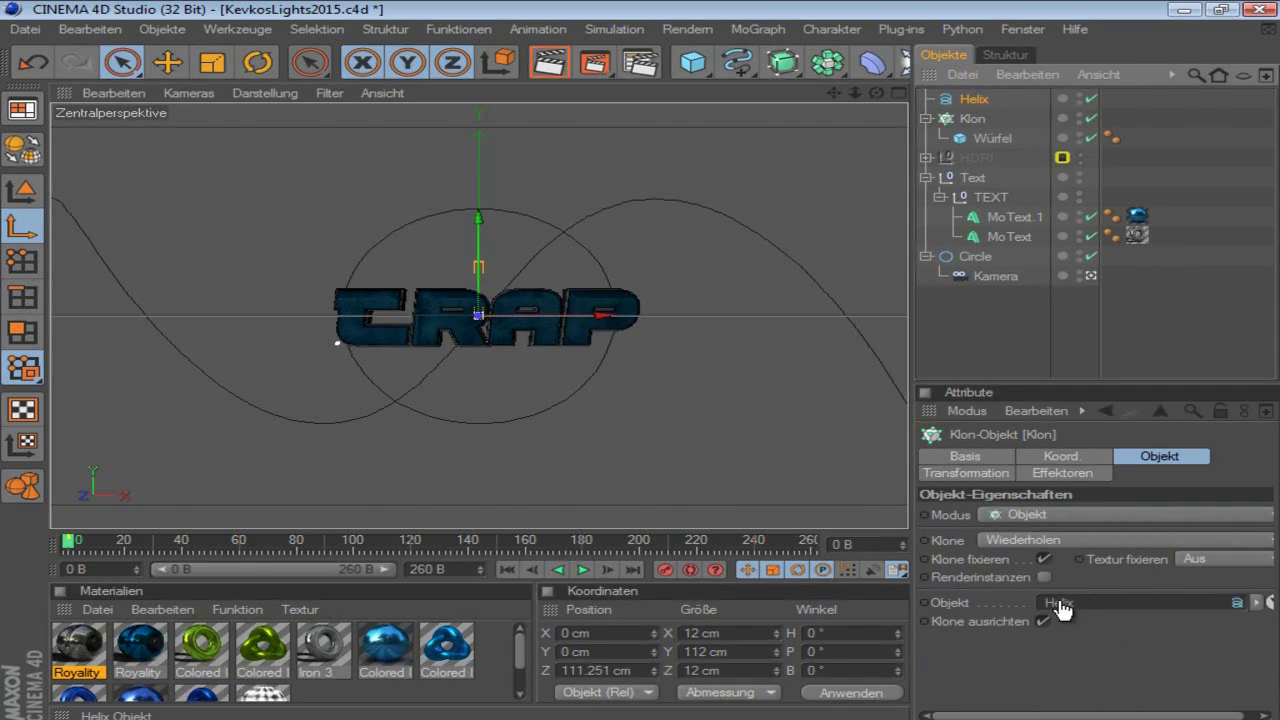
drag(1104, 605, 1104, 604)
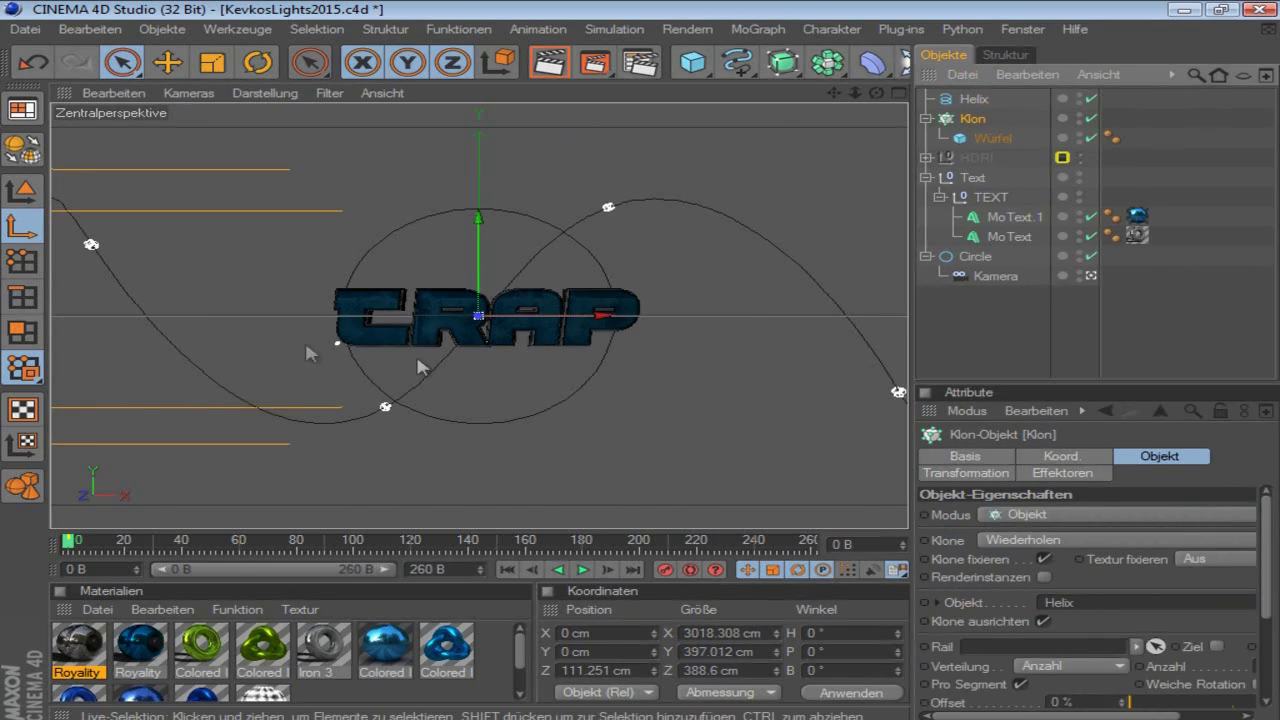
click(979, 331)
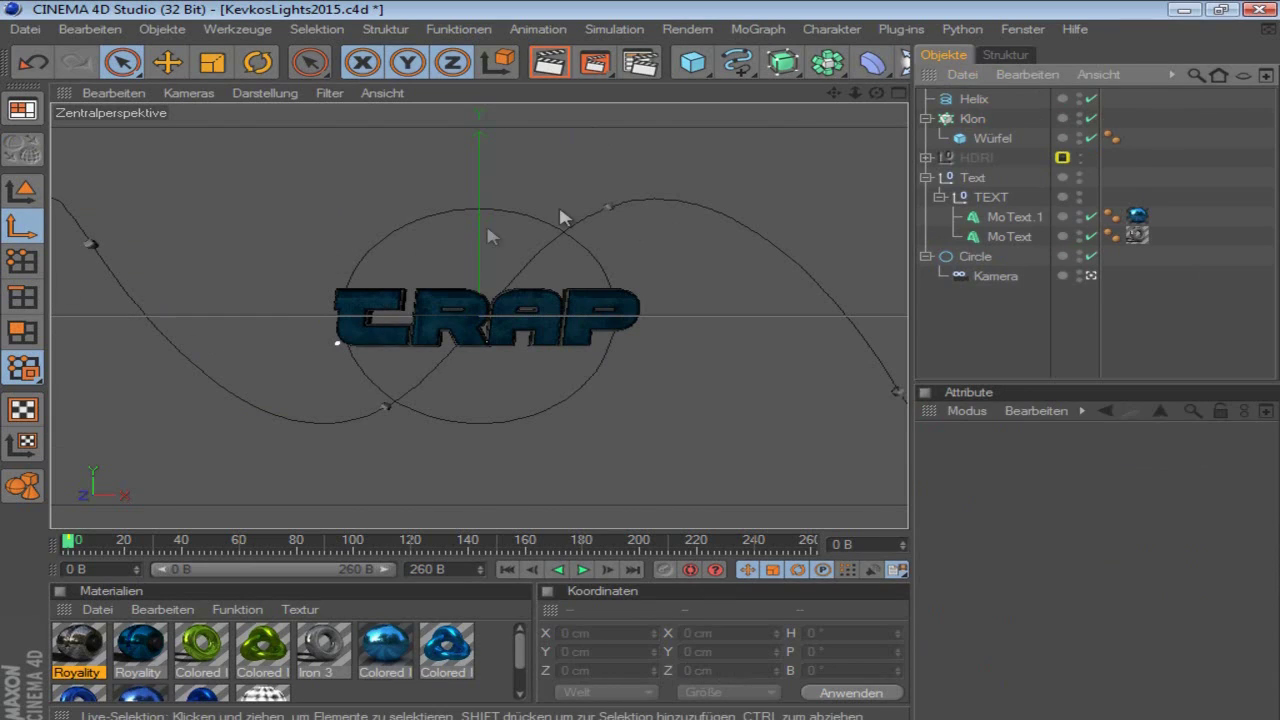
Step: Set the Klon cloner's Anzahl to 500 to fill the helix with cubes
click(976, 120)
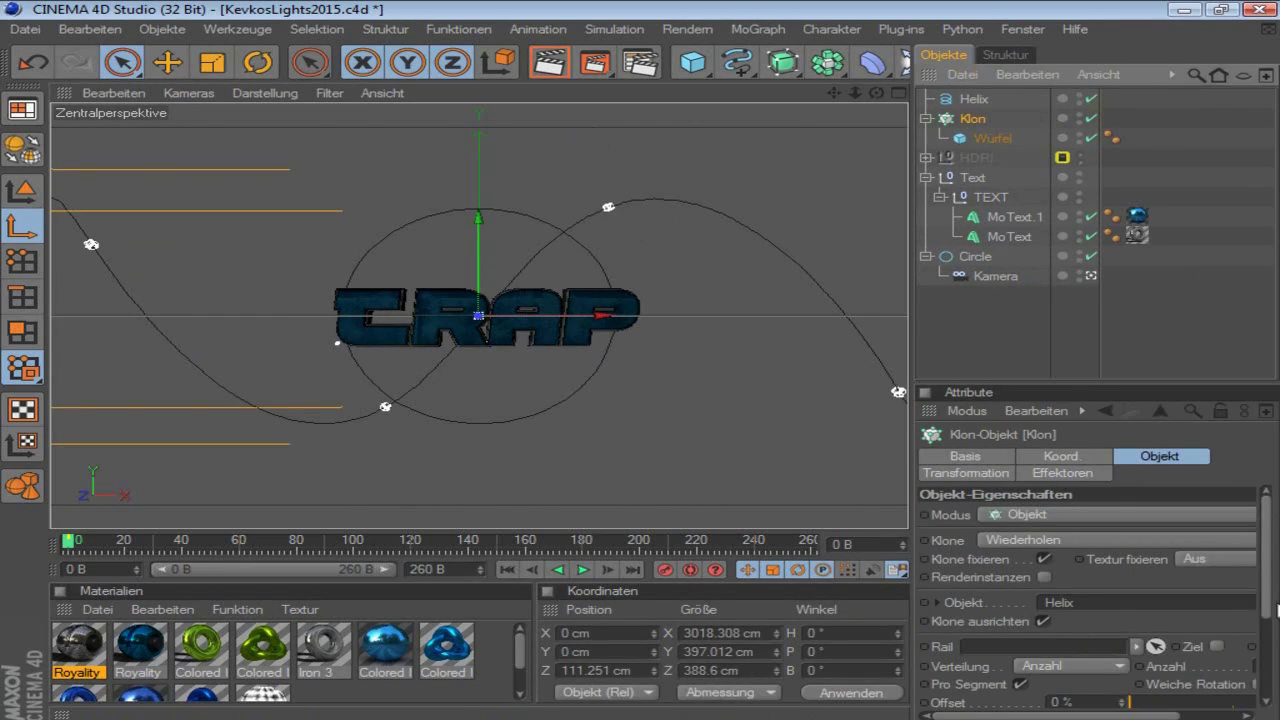
scroll(1150, 650, down, 3)
drag(1128, 716, 1192, 705)
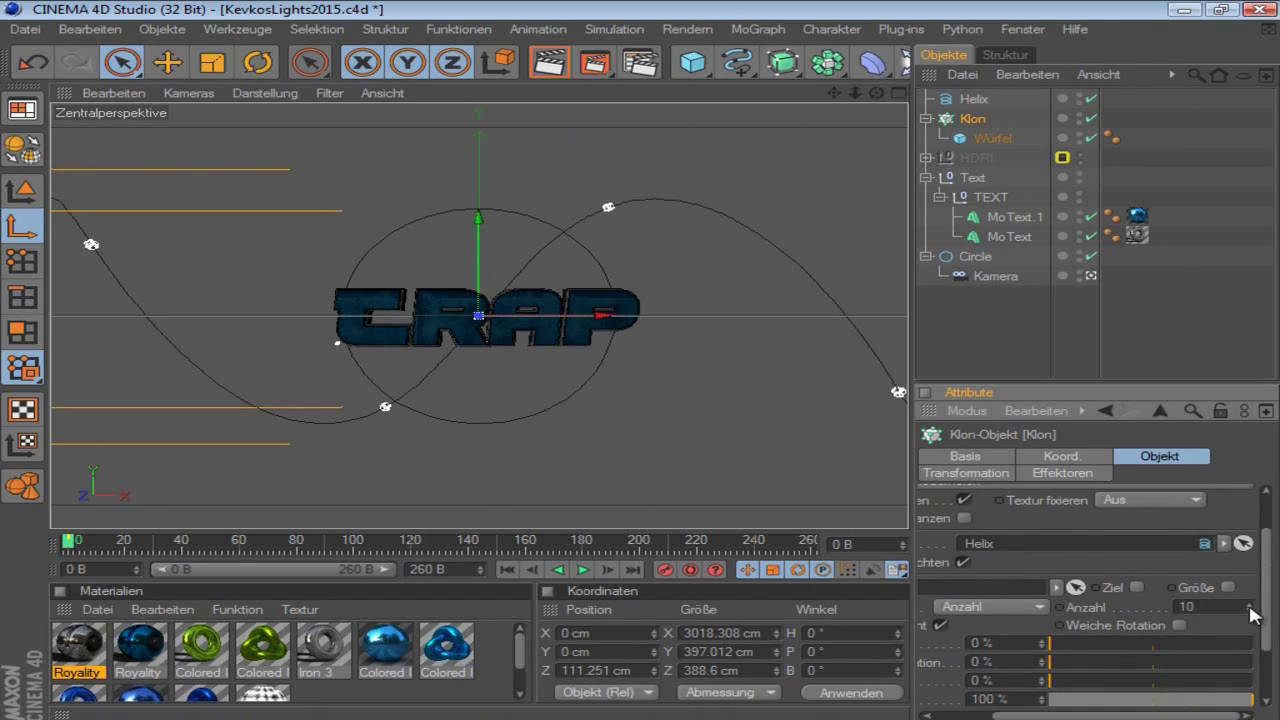
drag(1254, 614, 1244, 470)
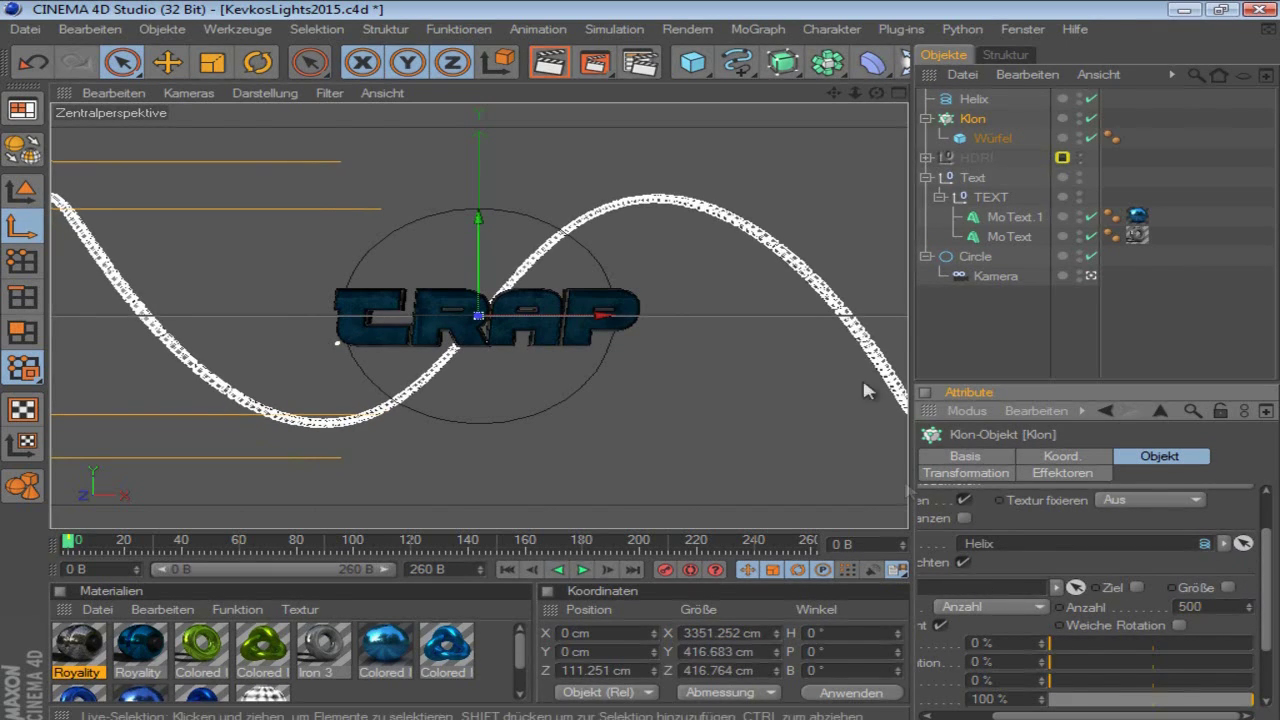
click(1035, 335)
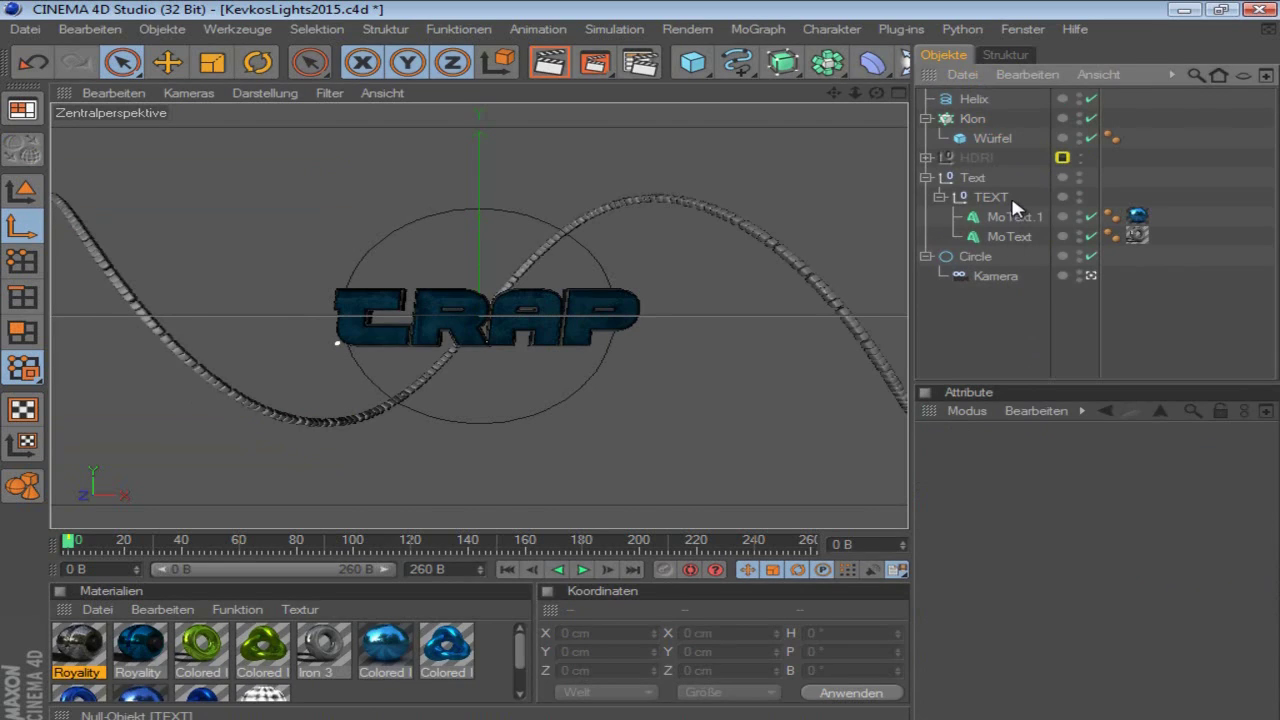
Step: Add a Zufall effector to the Klon object and reduce its position offsets to tighten the scatter around the helix
click(985, 119)
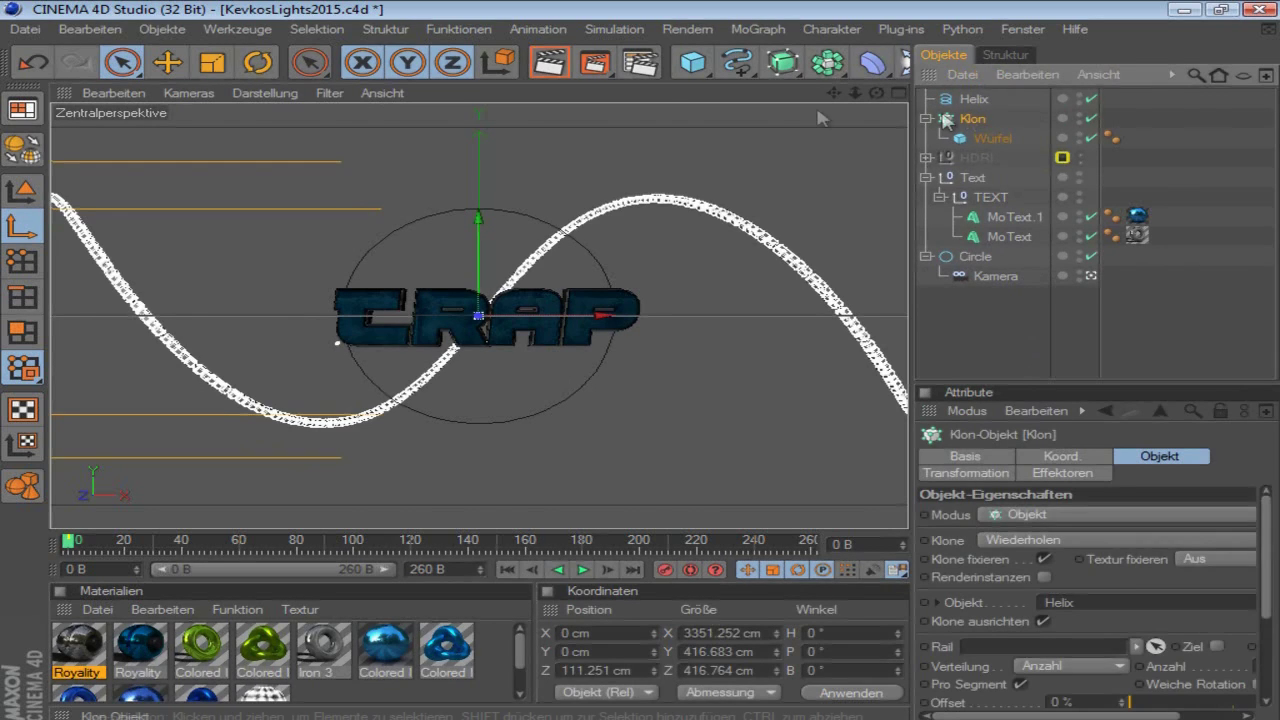
click(758, 29)
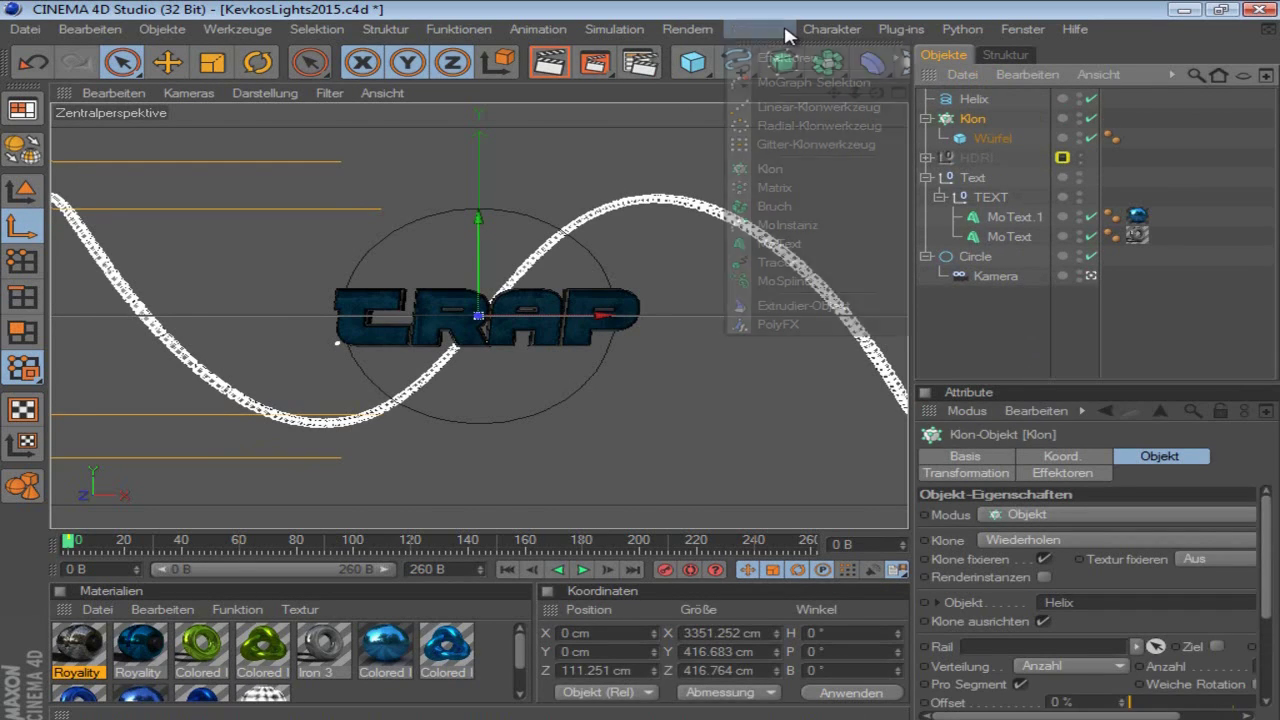
mouse_move(800, 57)
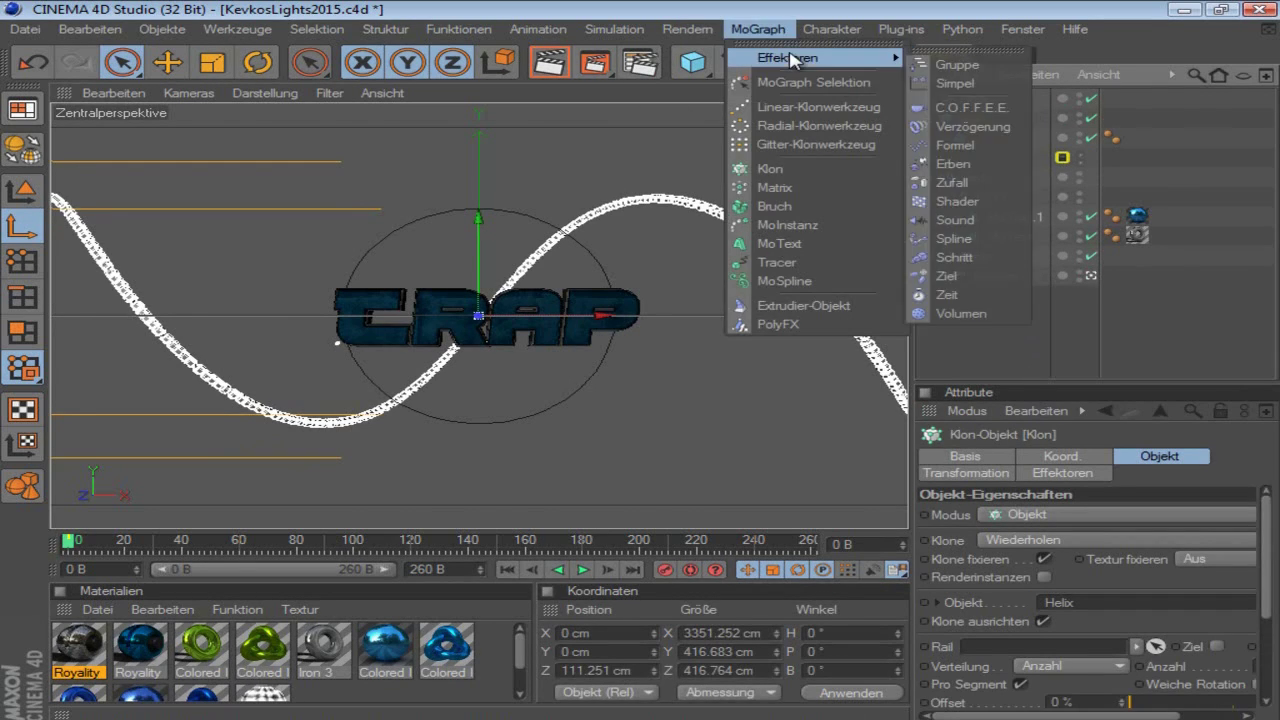
click(953, 182)
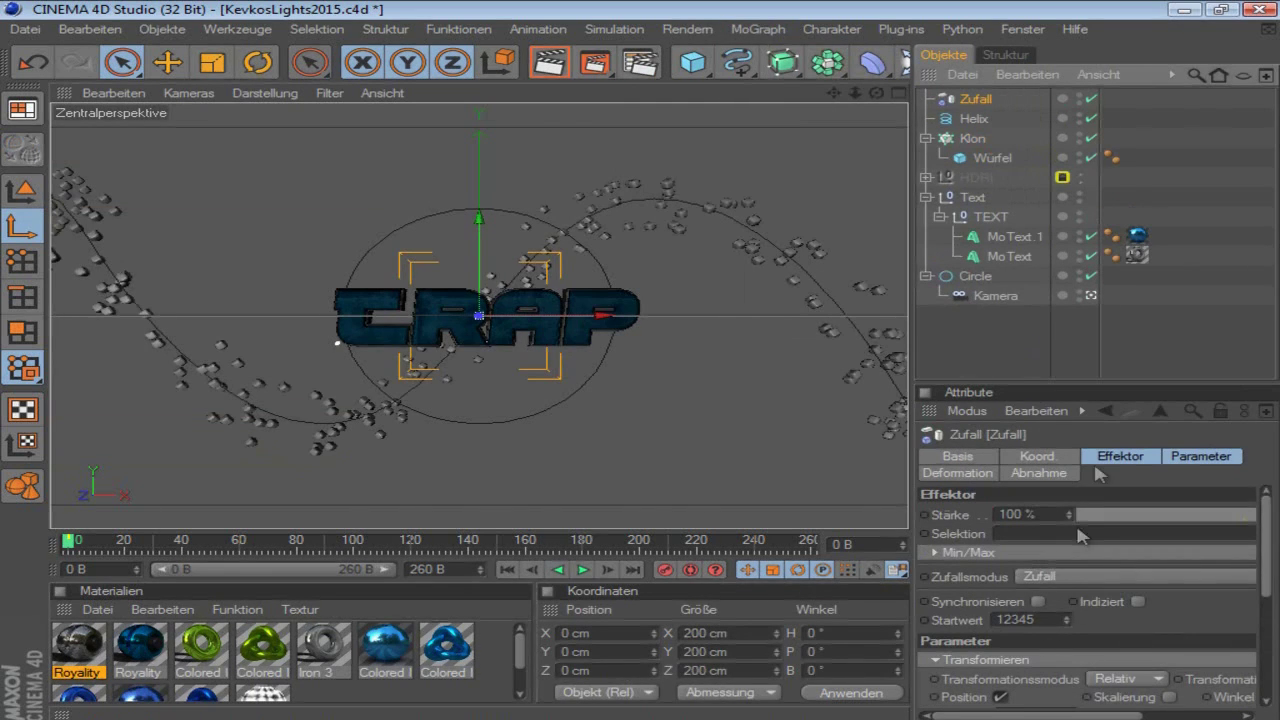
click(1195, 456)
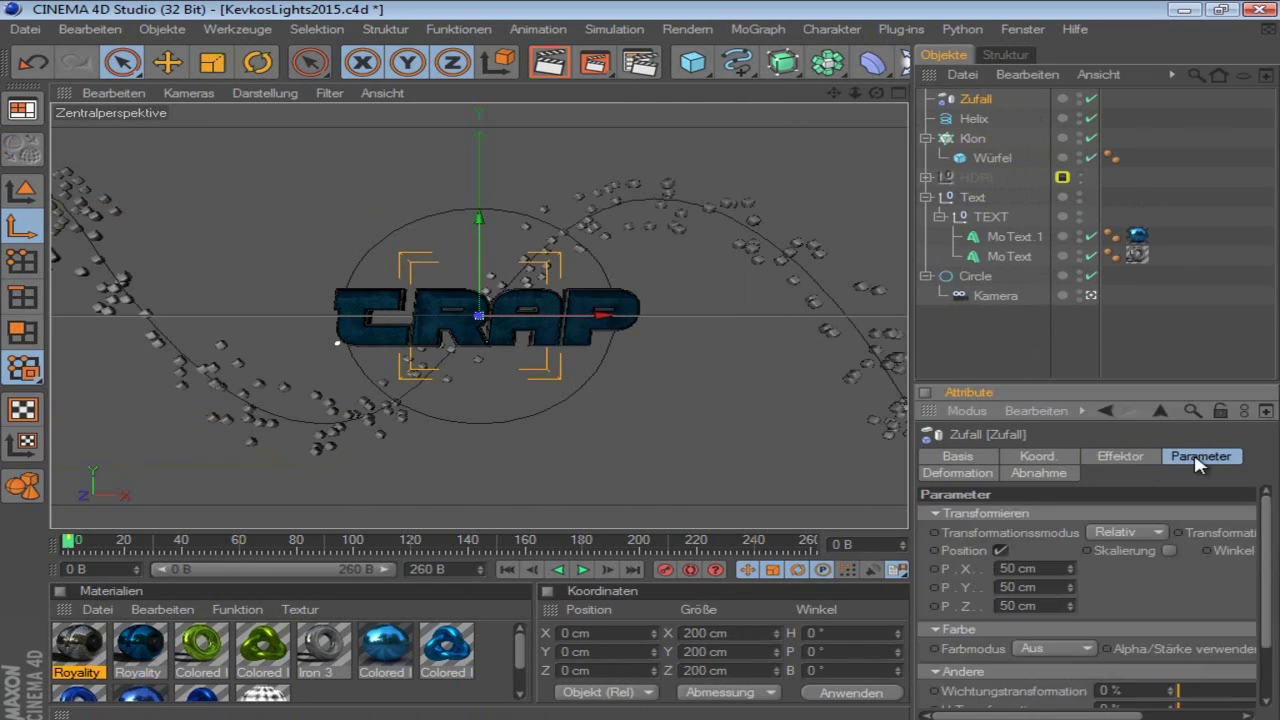
drag(1068, 571, 1074, 612)
Step: Increase the Klon cloner's Anzahl to 1000
click(970, 138)
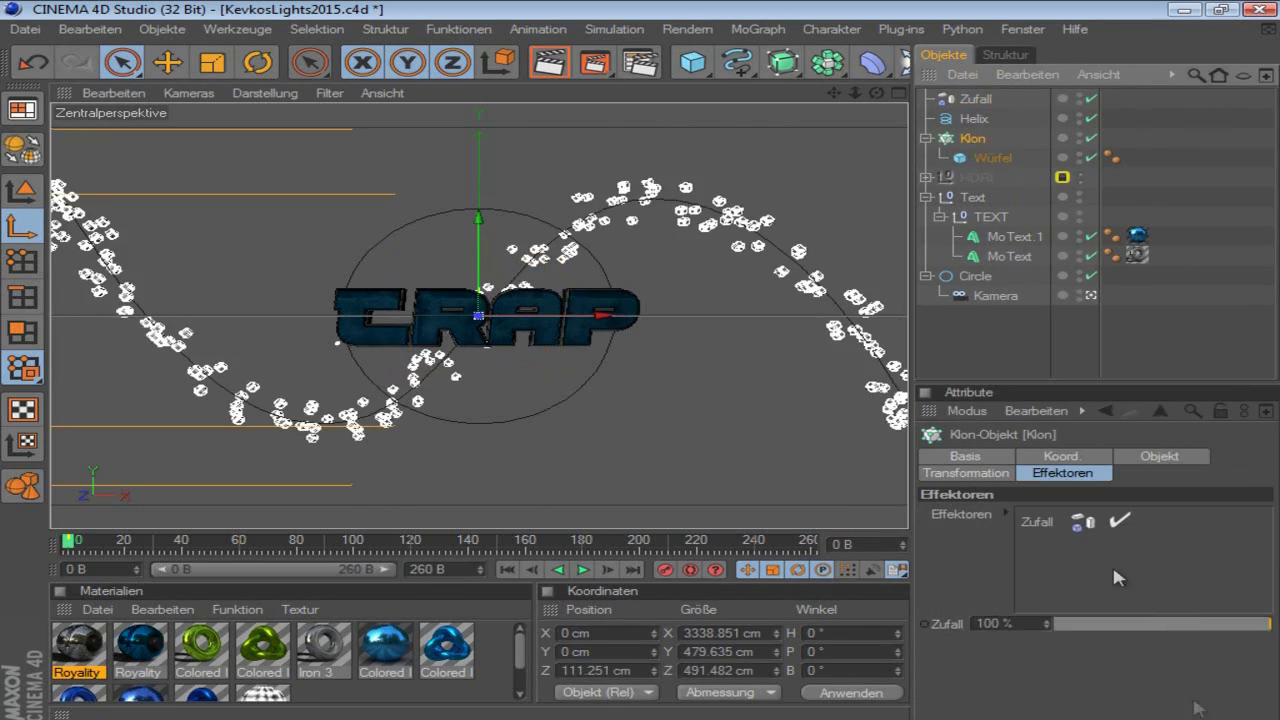
click(1158, 456)
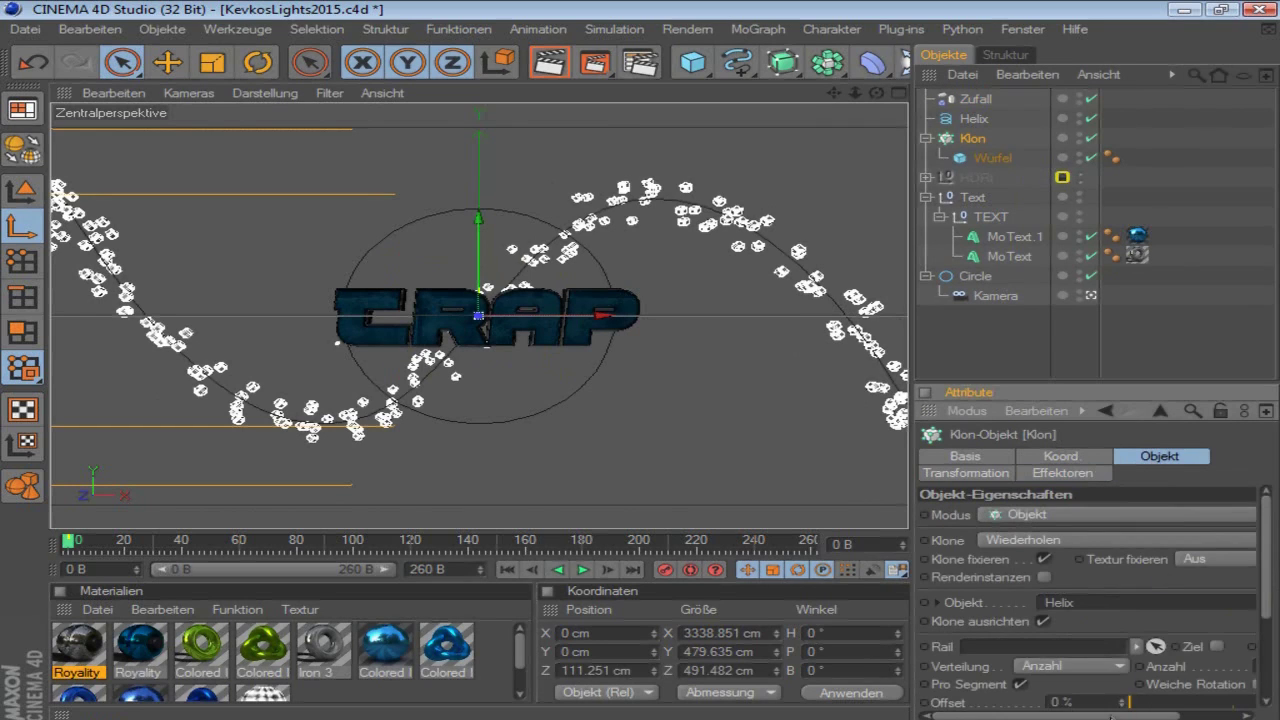
drag(1110, 716, 1174, 716)
drag(1267, 591, 1266, 623)
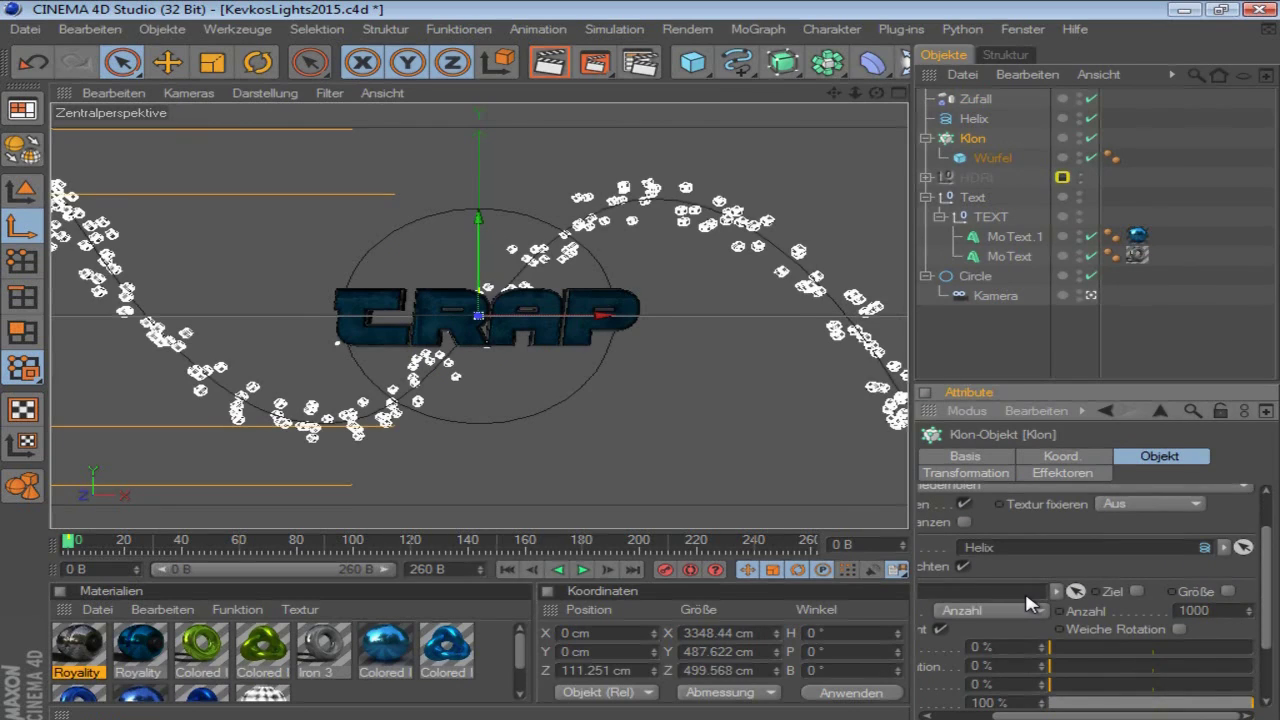
click(992, 321)
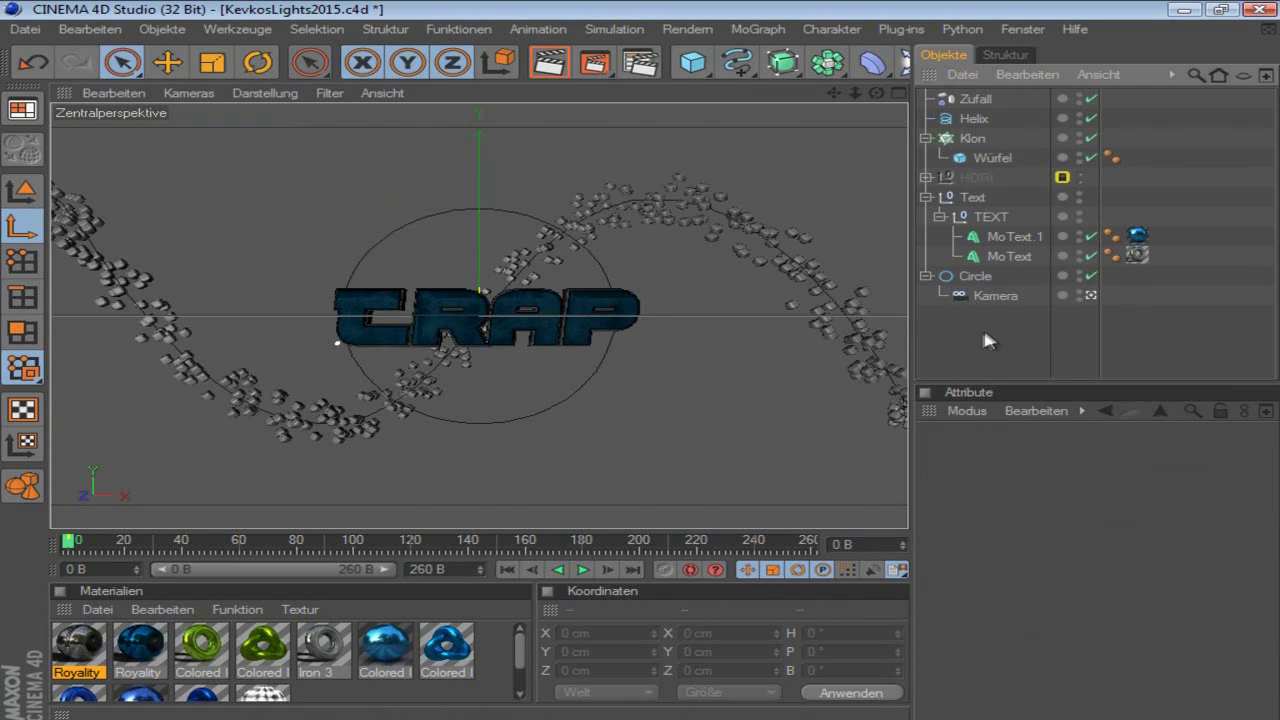
Step: Resize the Würfel to 8 cm on all three axes and set its Rundung Größe to 1.5 cm
click(986, 161)
drag(1042, 496, 878, 475)
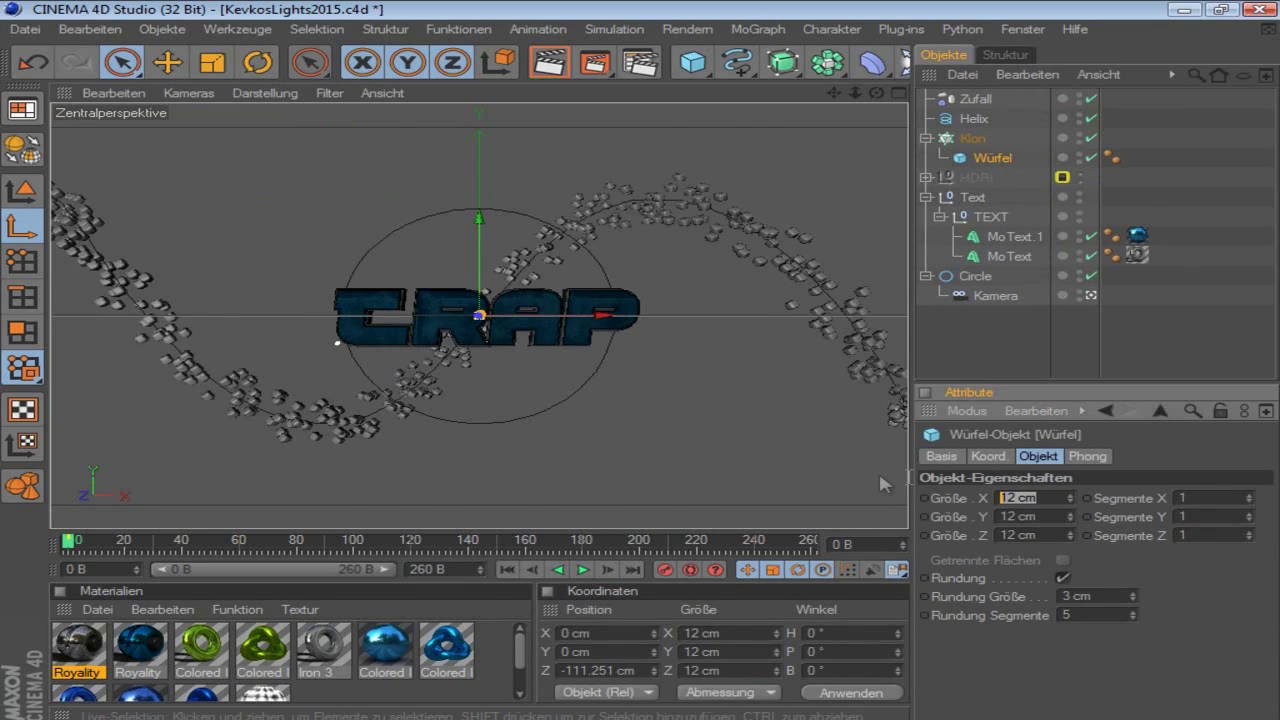
text(8)
key(Tab)
text(8)
key(Tab)
text(8)
key(Return)
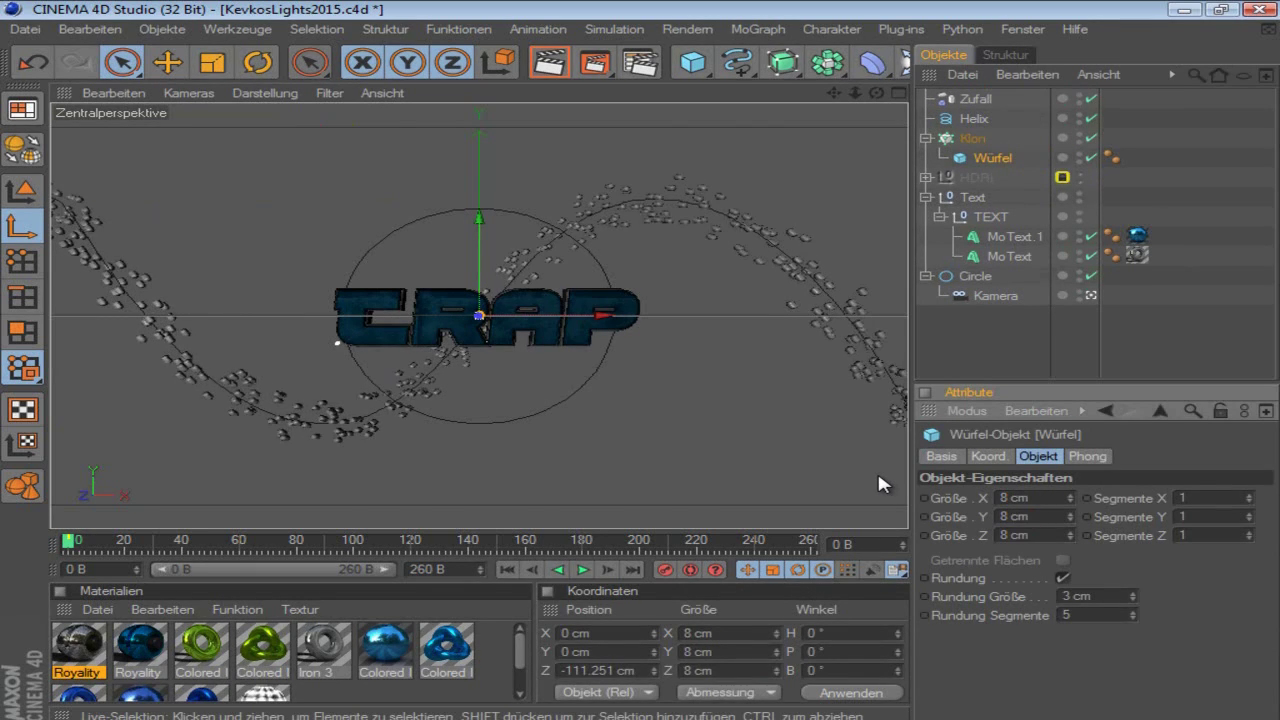
click(1025, 360)
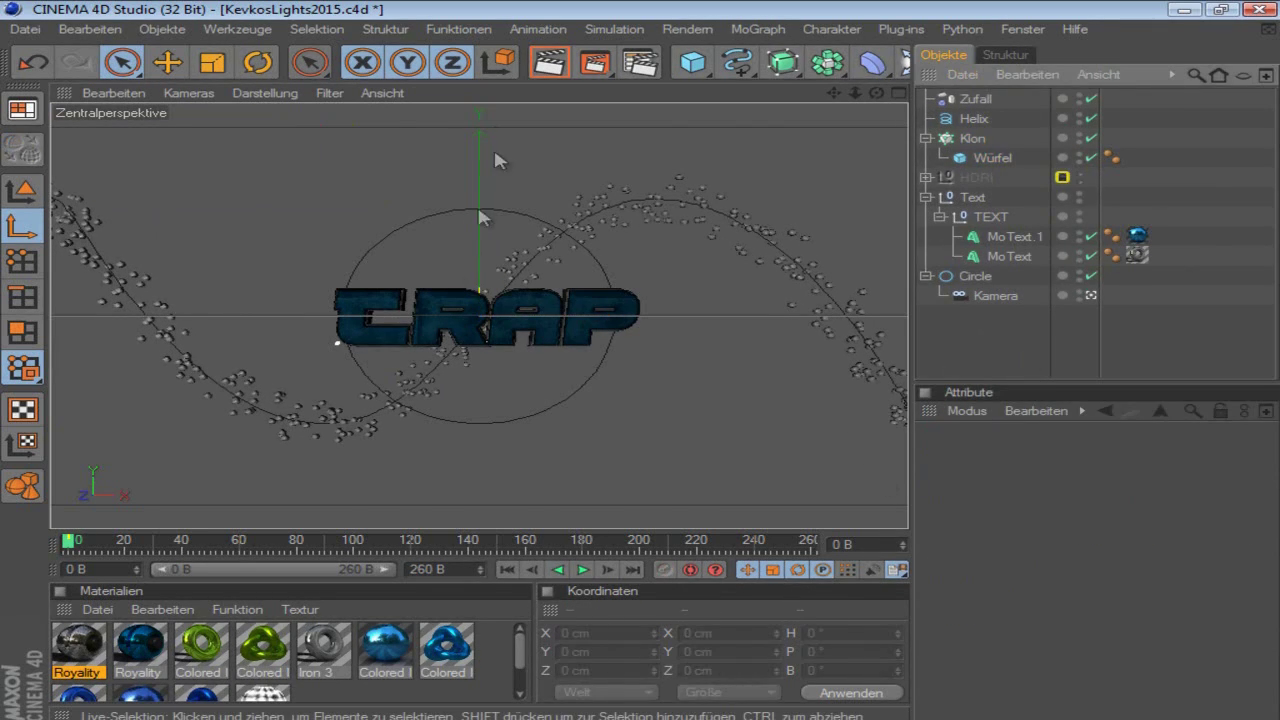
click(988, 158)
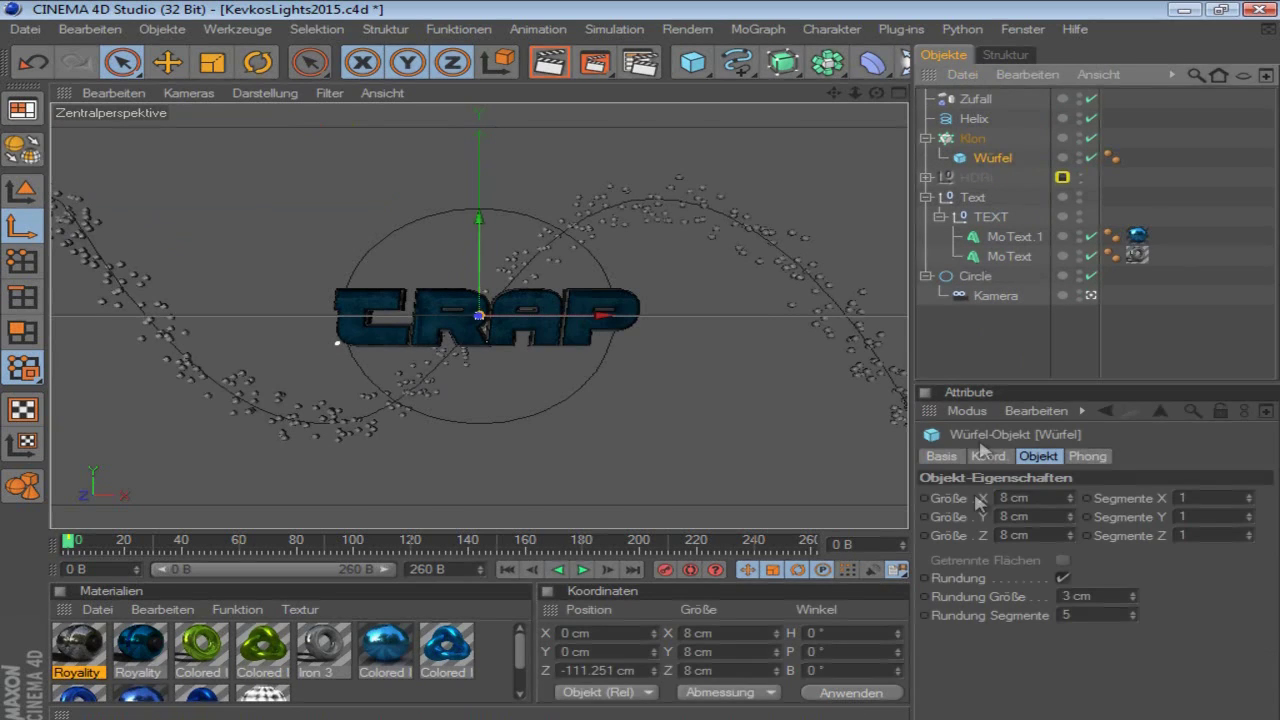
click(1086, 595)
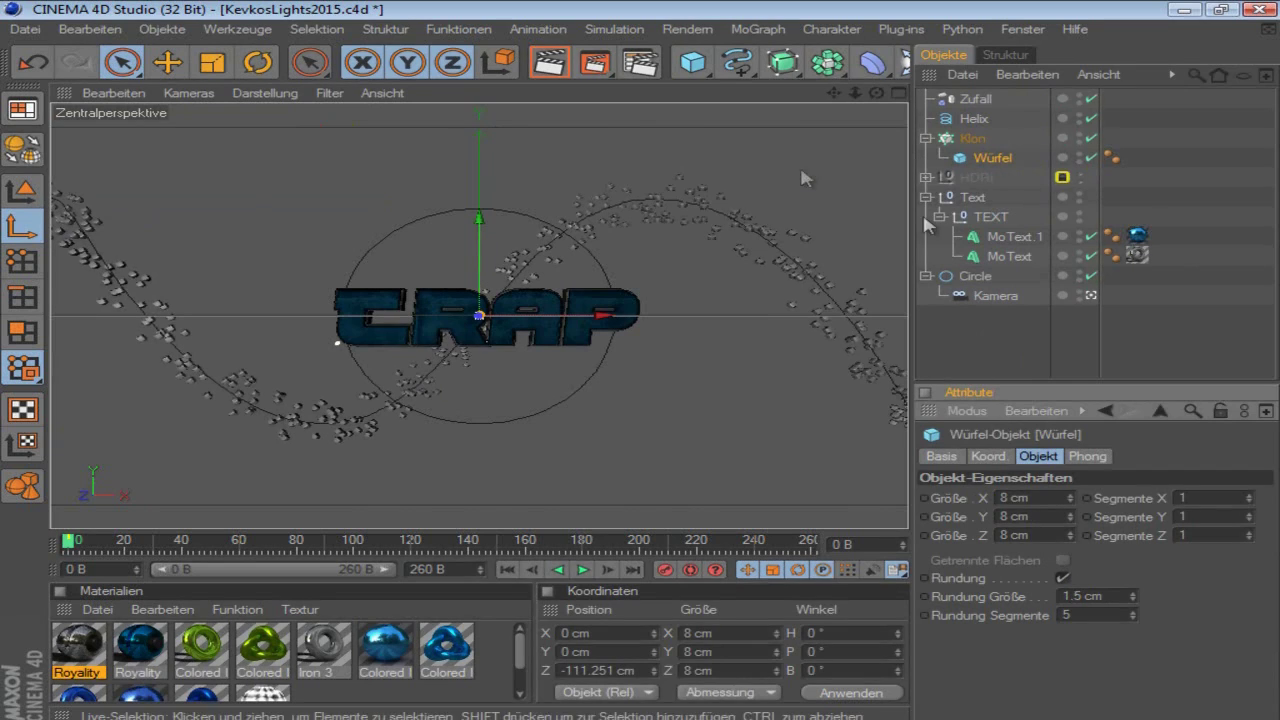
Step: Keyframe the cloner's Ende at 0 % on frame 0 and its Start at 0 % on frame 5
click(973, 138)
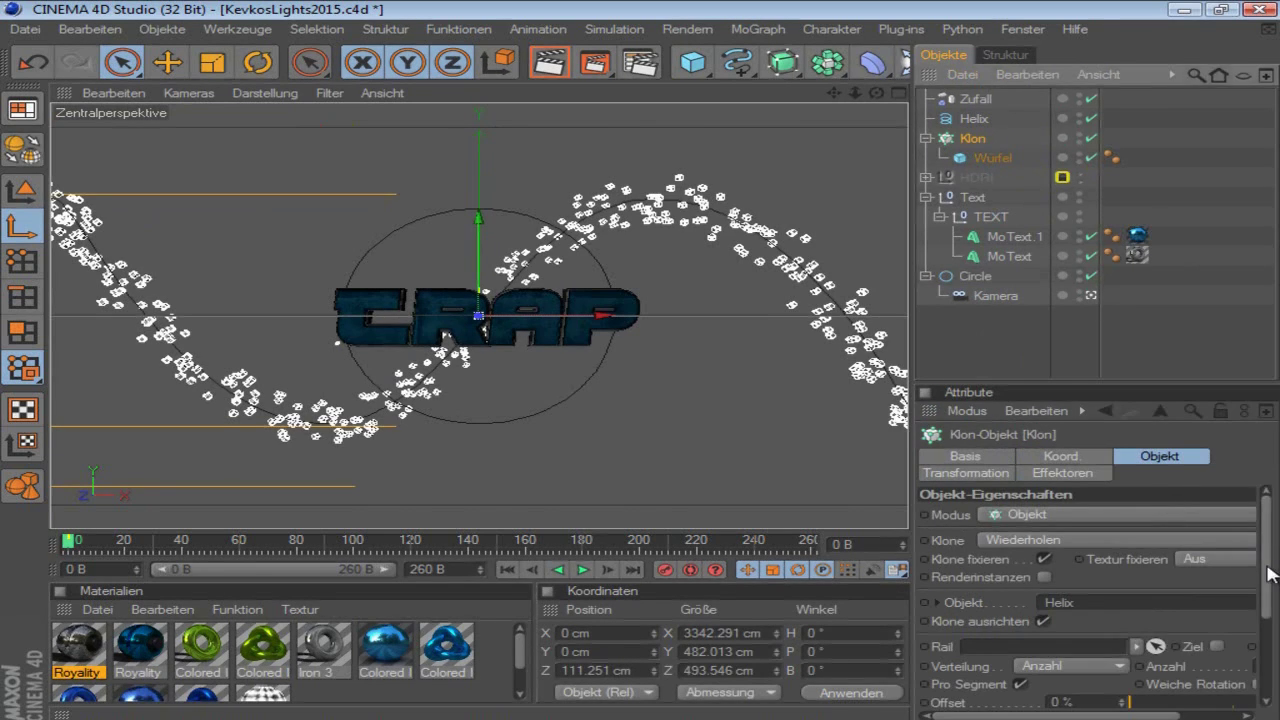
drag(1270, 574, 1250, 652)
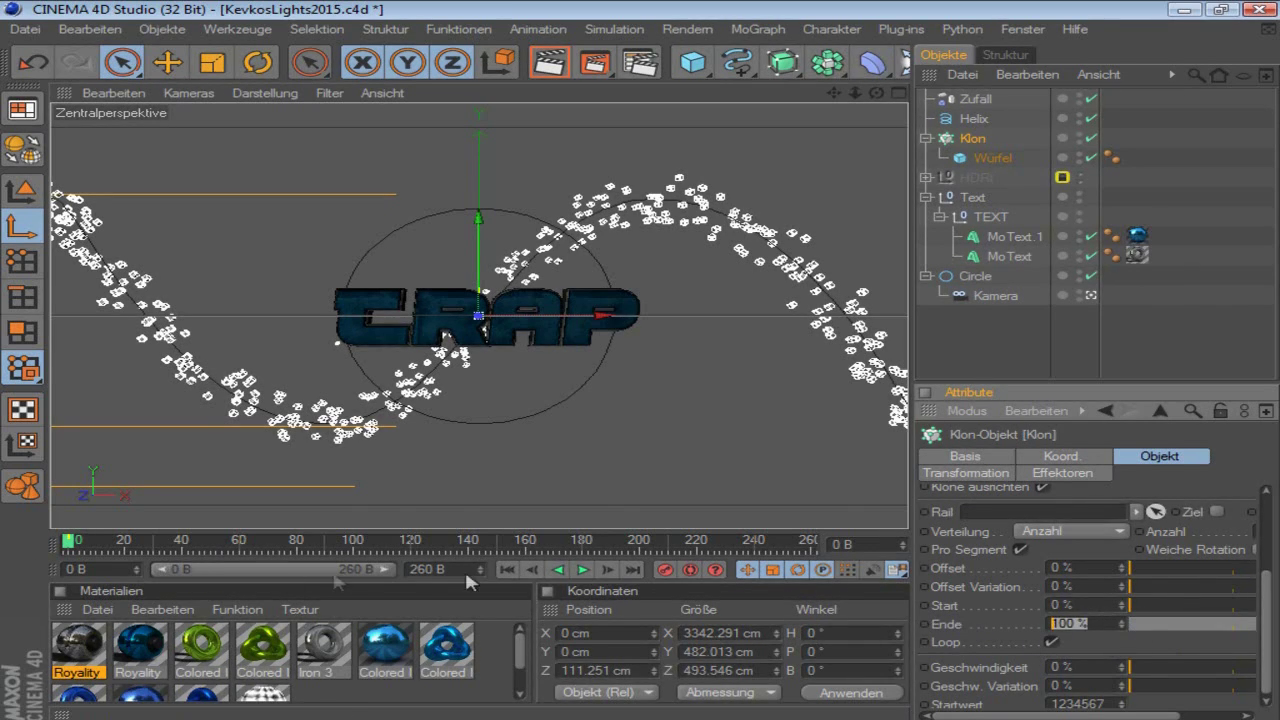
key(Return)
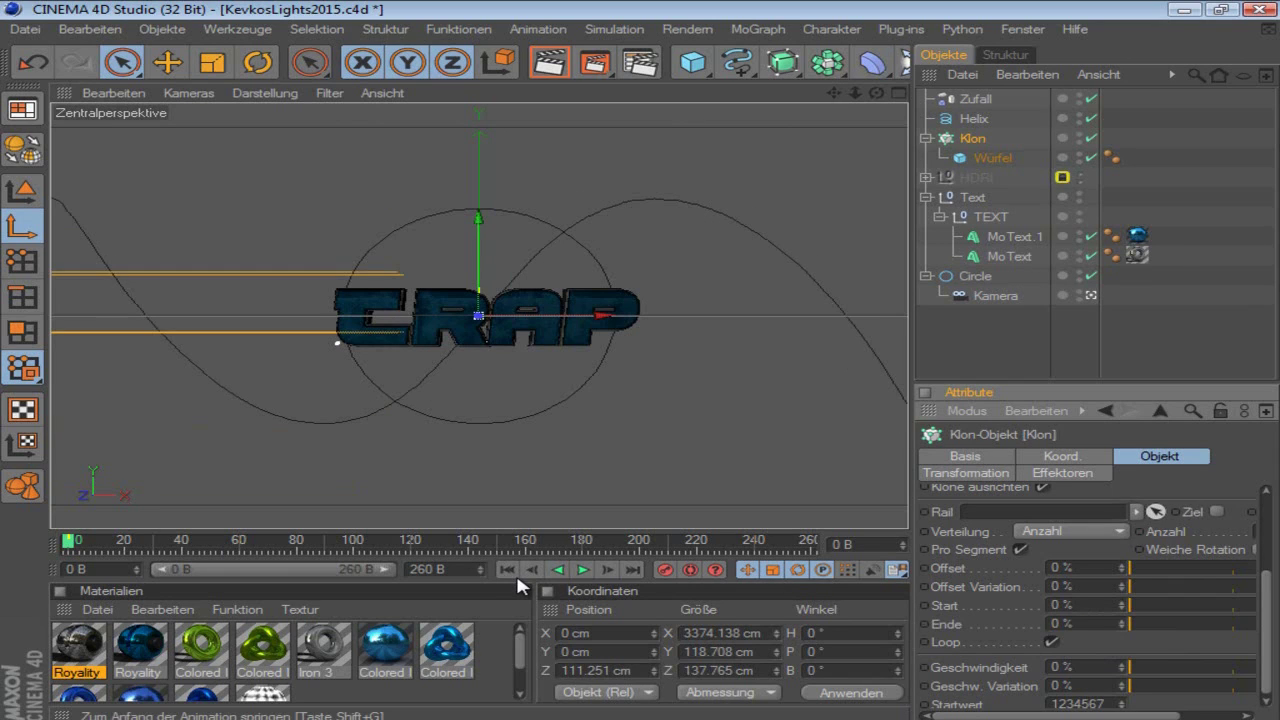
ctrl+click(926, 625)
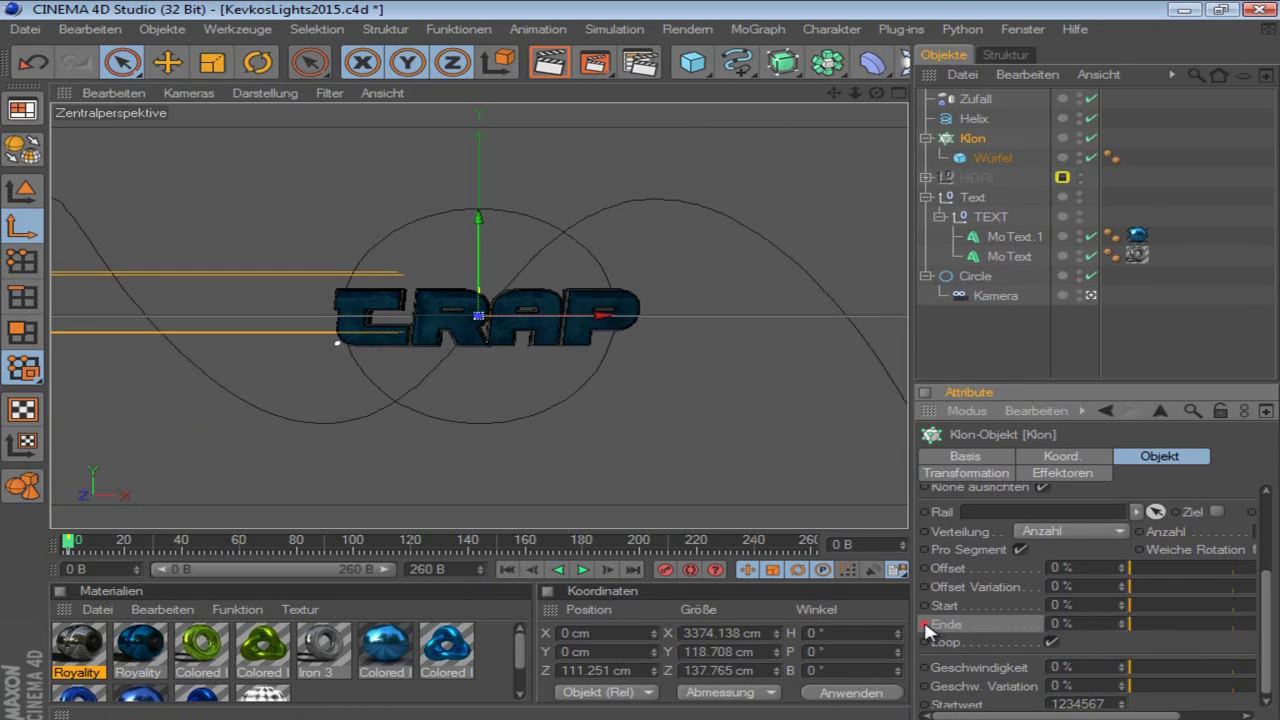
click(119, 547)
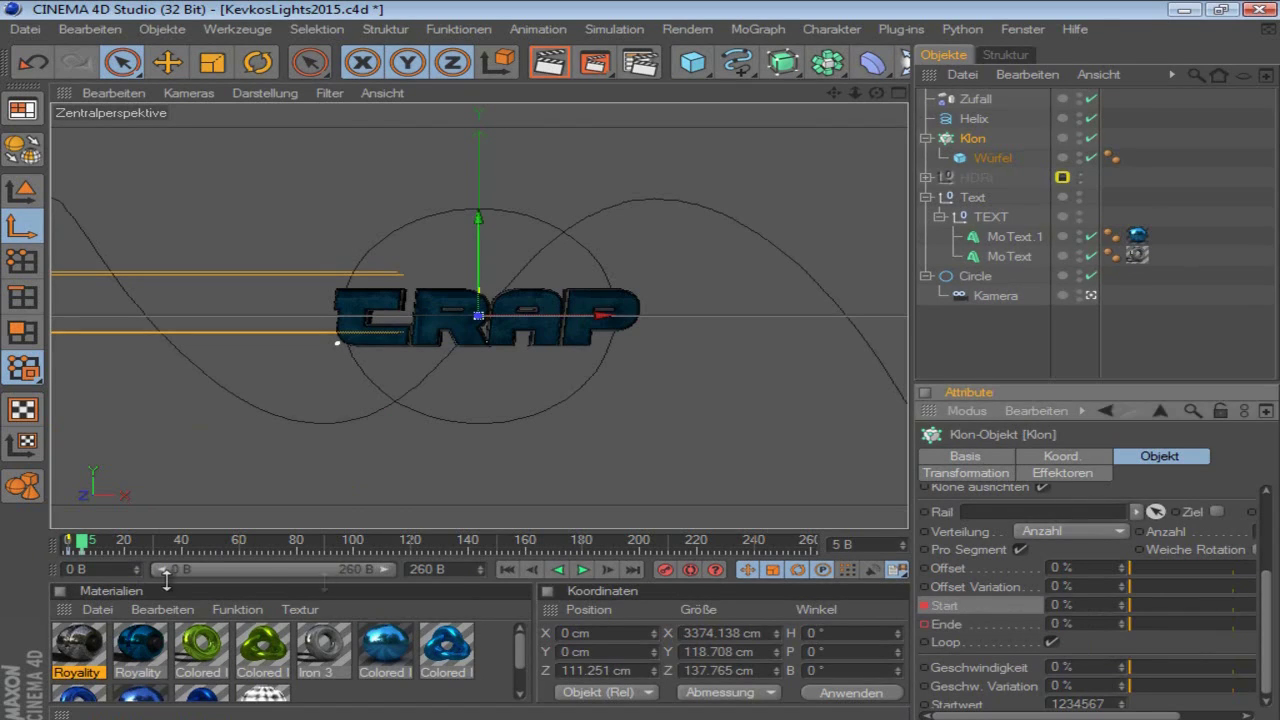
Step: Keyframe the cloner's Ende at 100 % on frame 80
click(299, 554)
click(1081, 623)
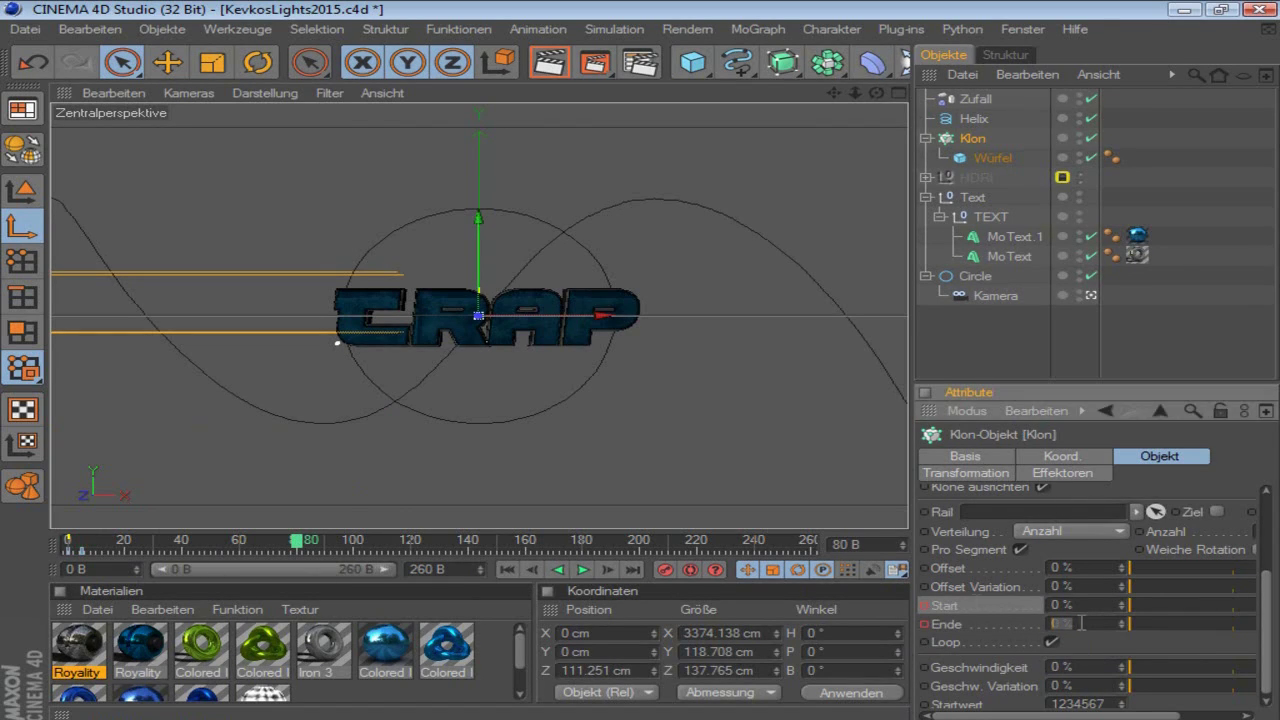
text(100)
key(Return)
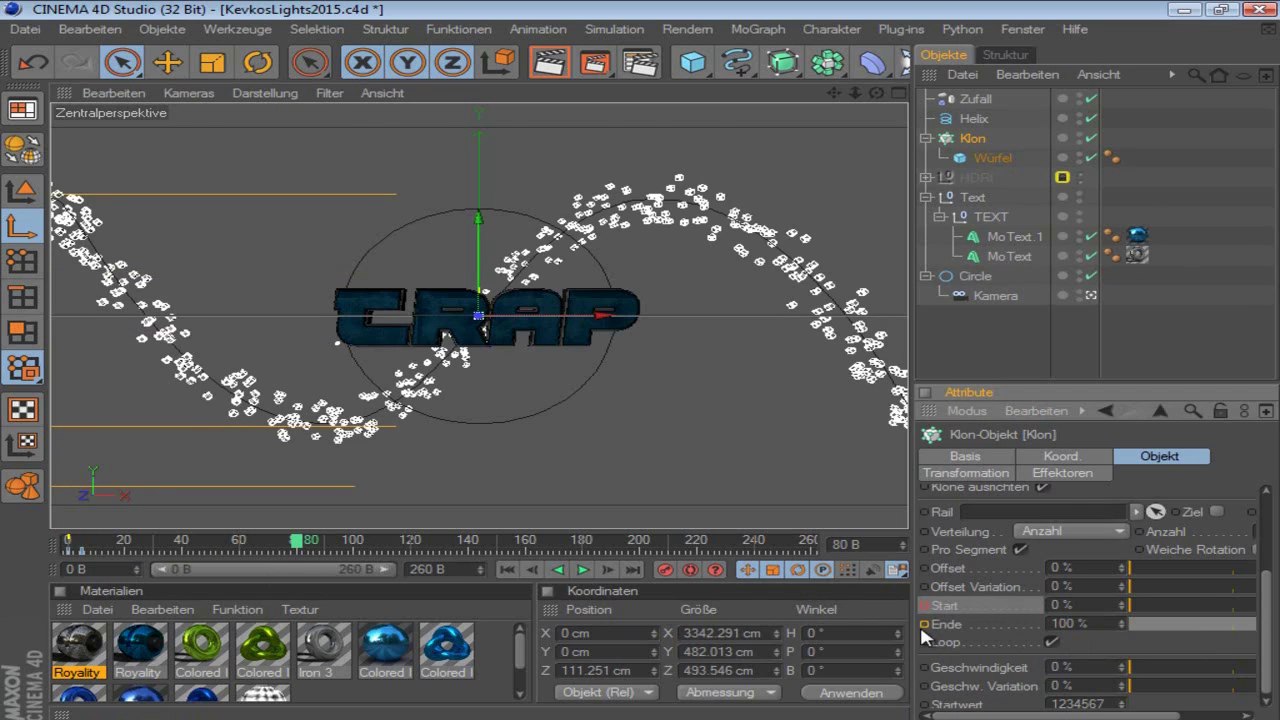
Step: Keyframe the cloner's Start at 100 % on frame 85
drag(299, 547, 360, 550)
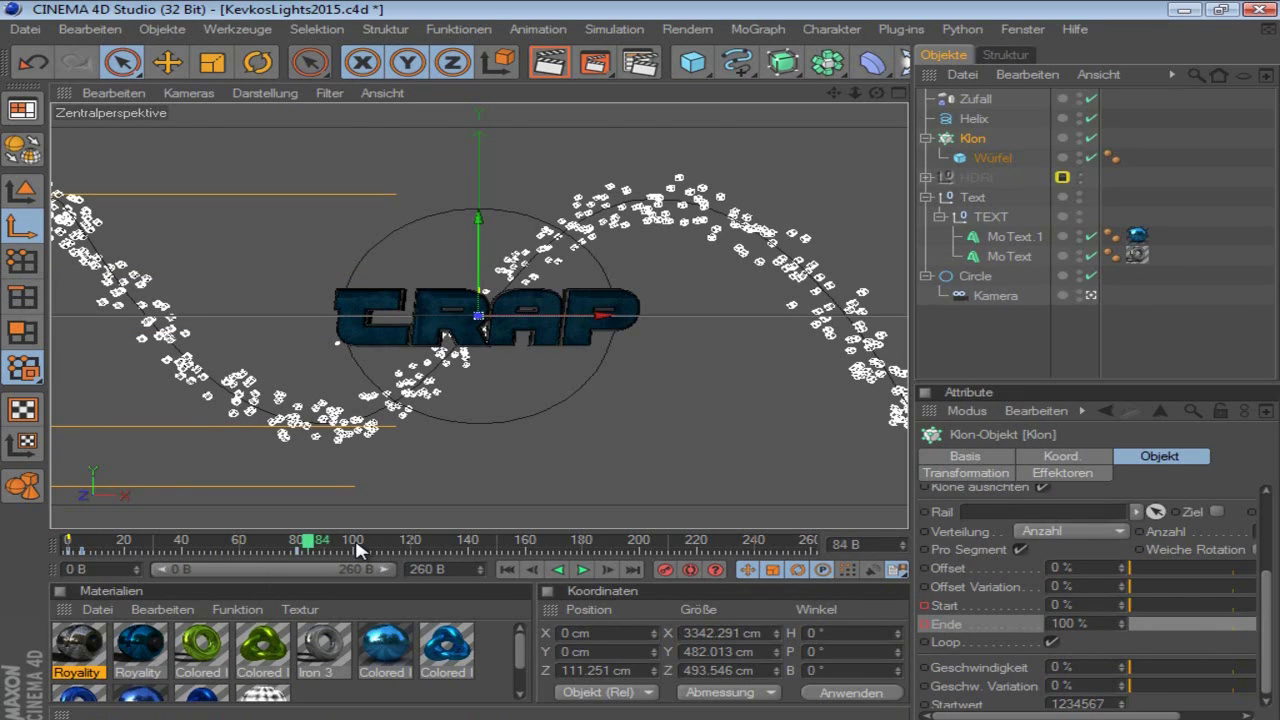
click(1062, 605)
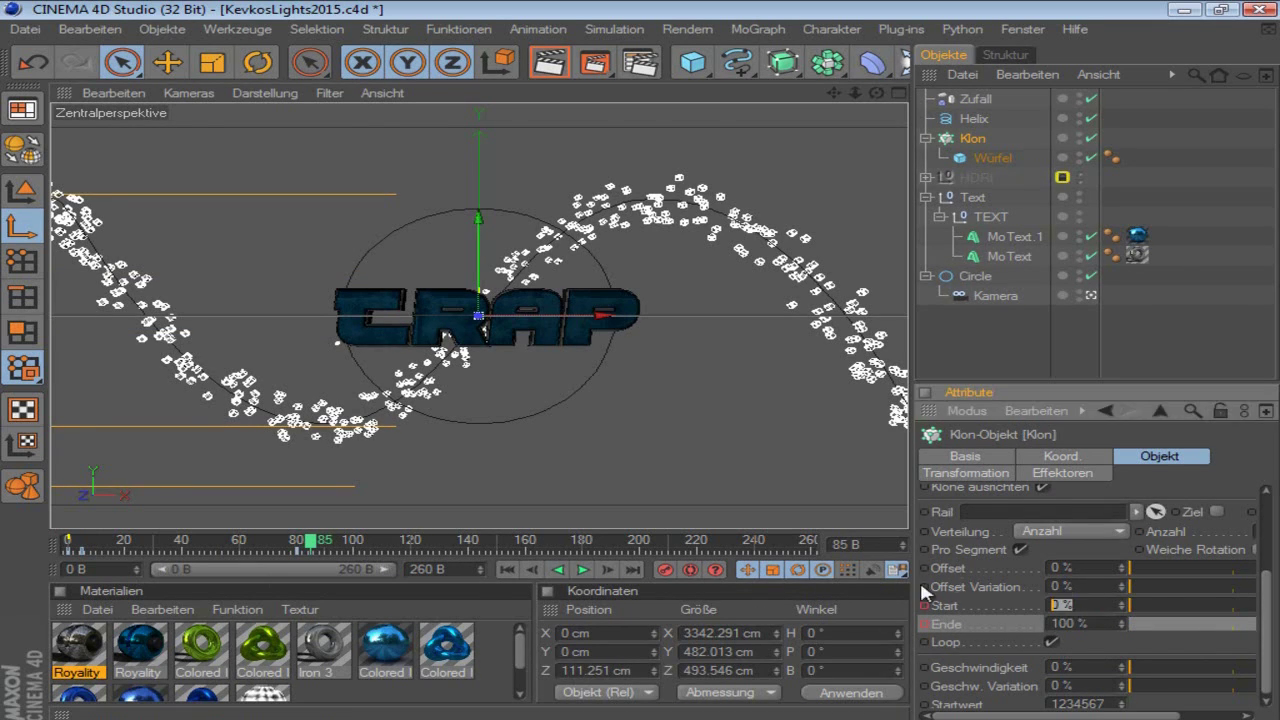
text(100)
key(Return)
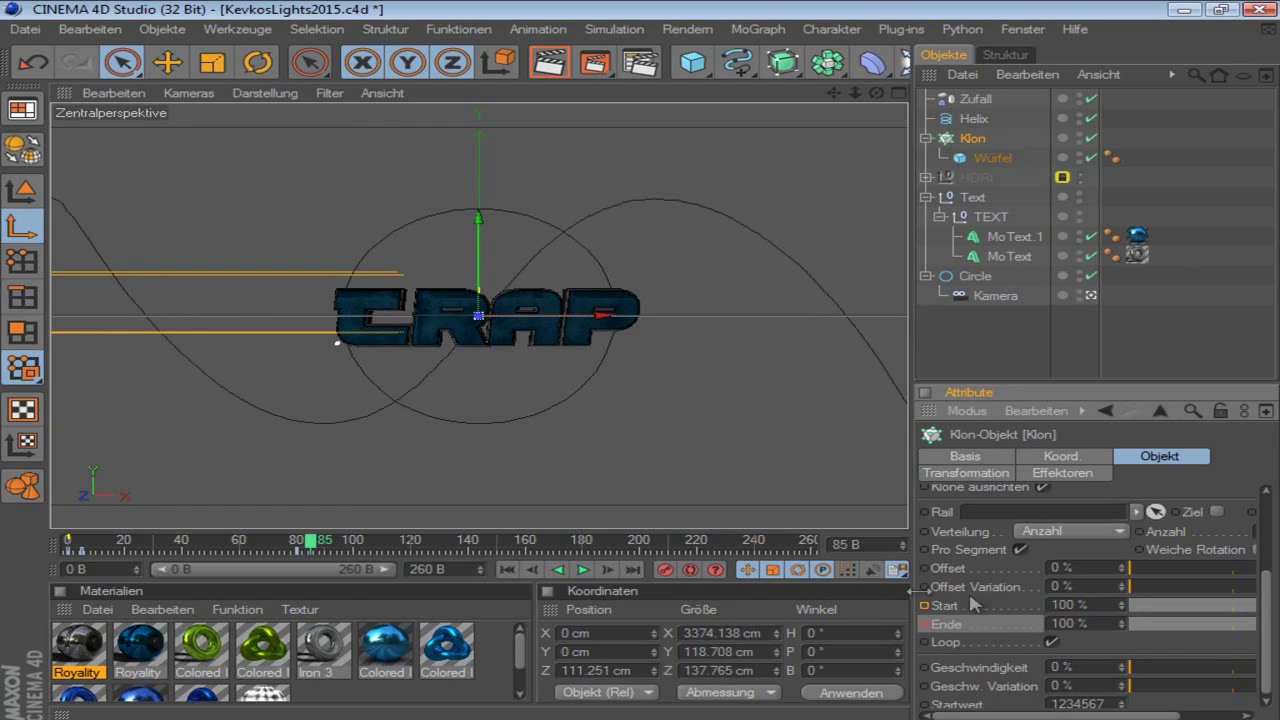
click(924, 605)
Step: Preview the cube animation and move the Start keyframe from frame 85 to about frame 147 to lengthen the trail
drag(322, 553, 165, 556)
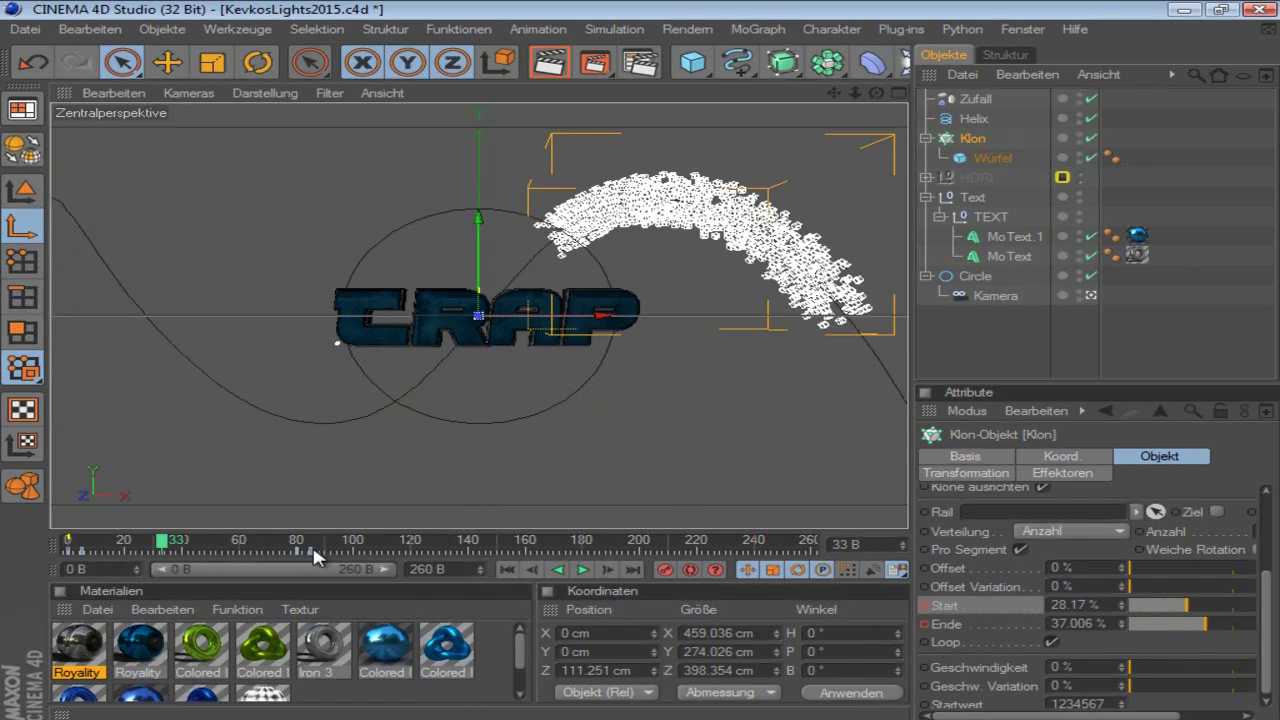
drag(312, 551, 474, 563)
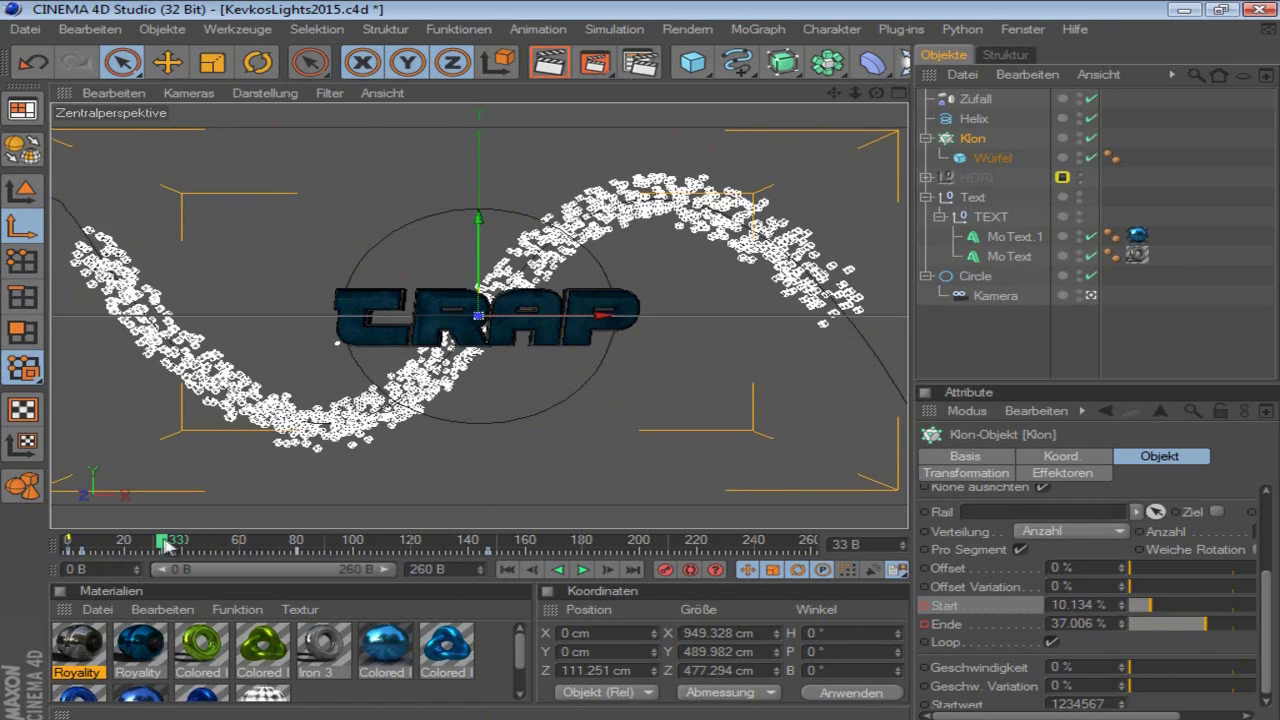
drag(168, 543, 150, 568)
click(998, 340)
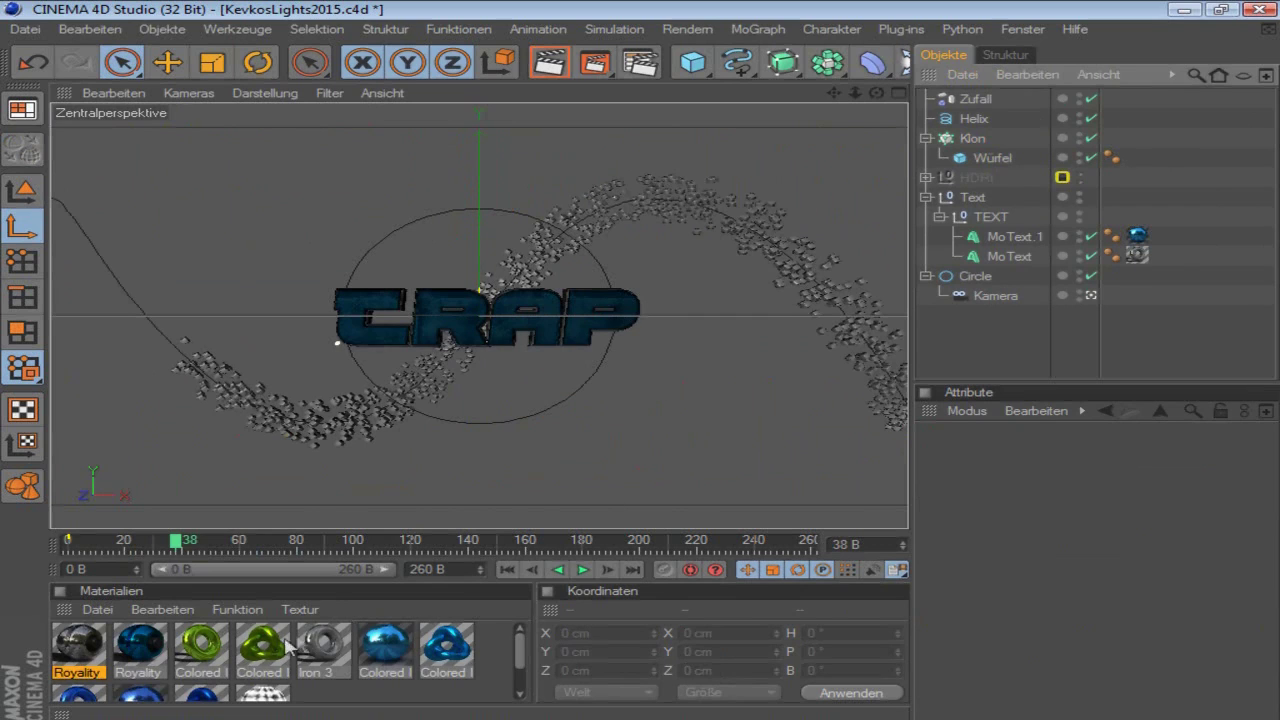
Step: Apply the Royality 1 Blau material to the Klon object with Quader-Mapping projection and Nahtlos enabled
drag(974, 134, 978, 138)
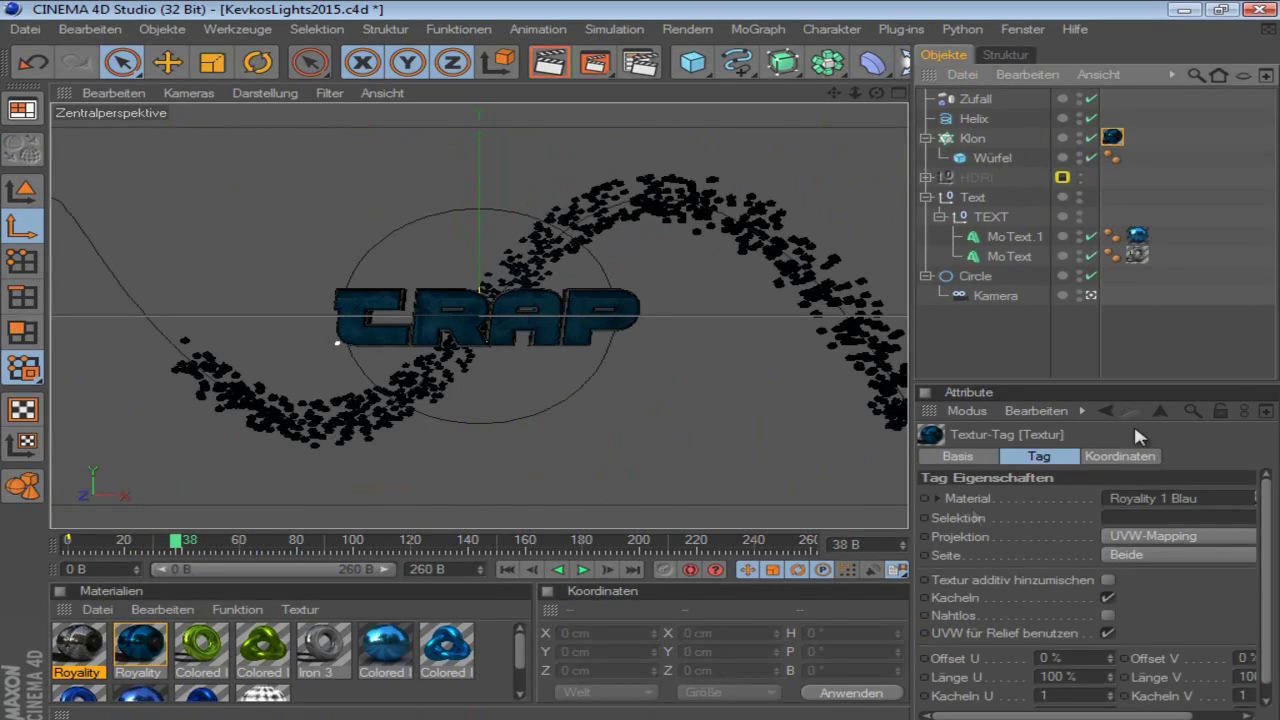
click(1135, 538)
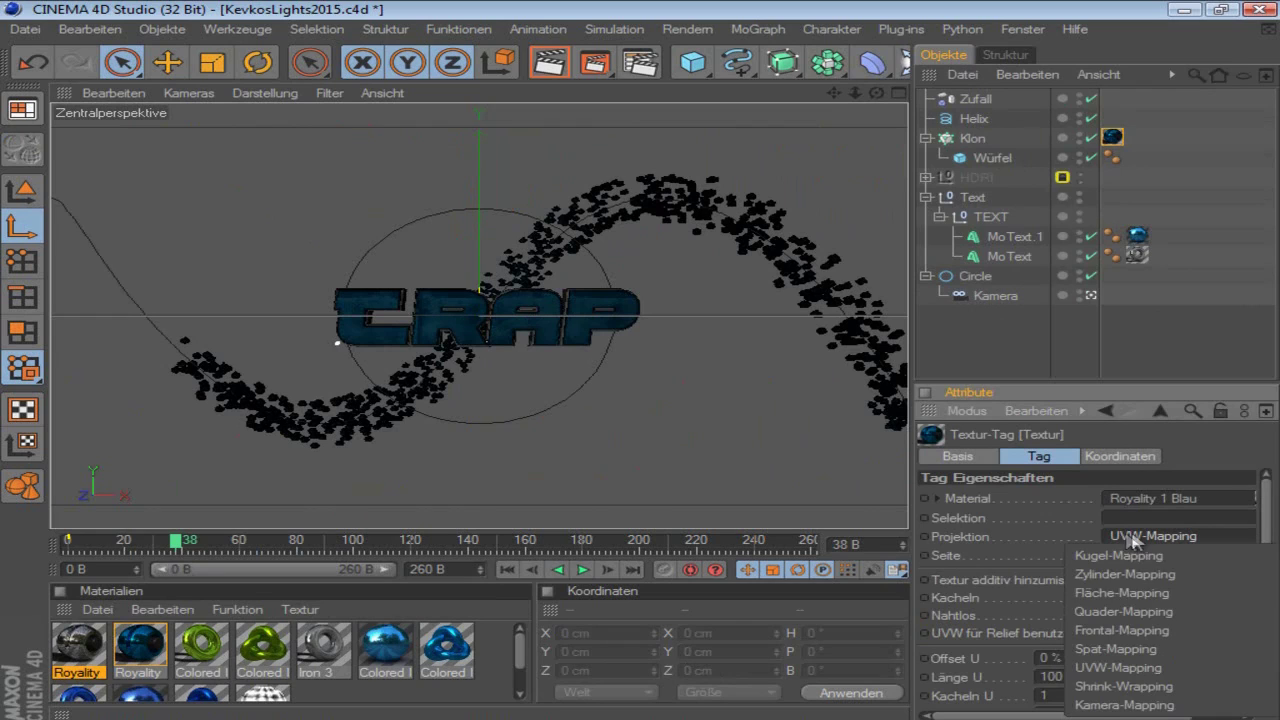
click(1136, 610)
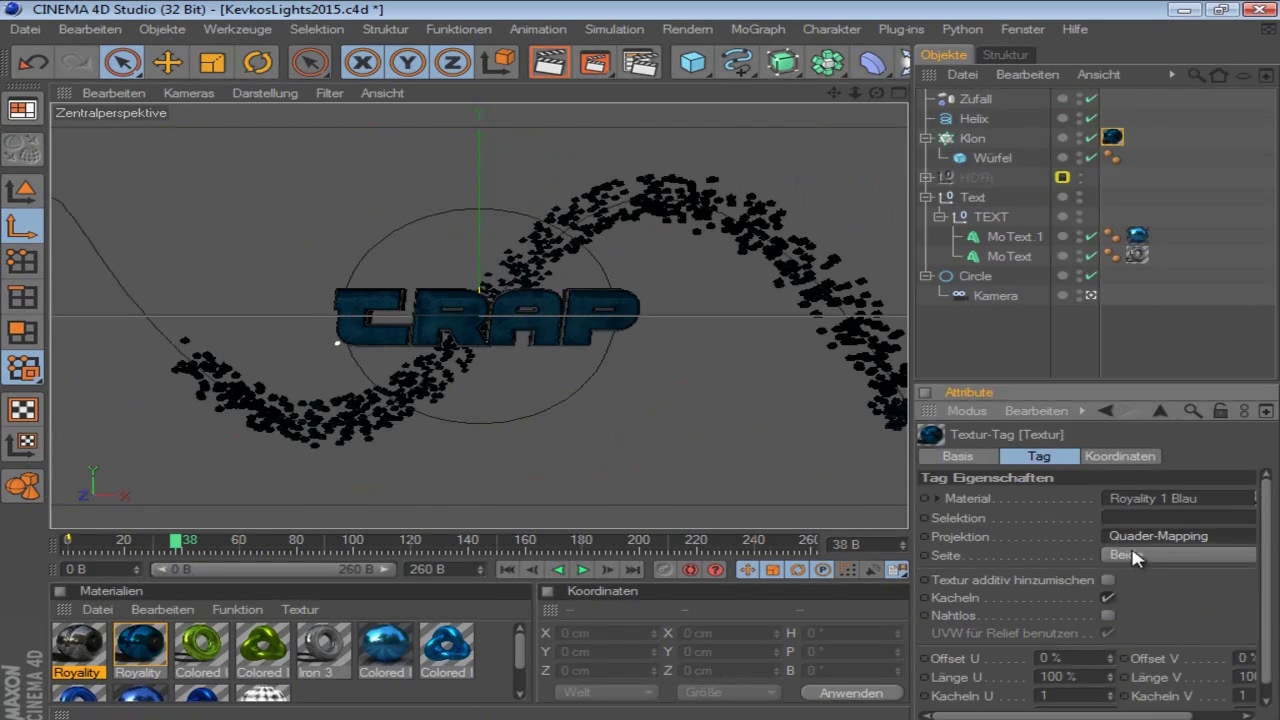
click(1109, 615)
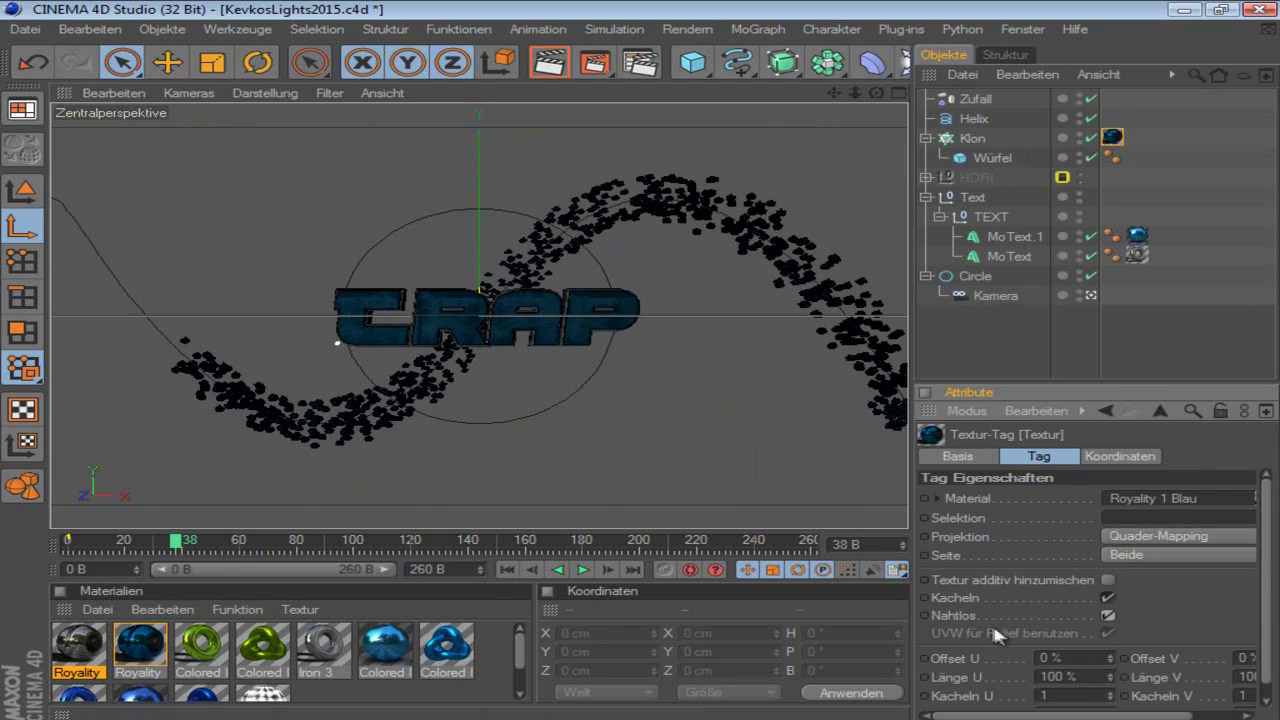
Step: Render the current view at frame 38 to check the materials on the text and cubes
click(970, 356)
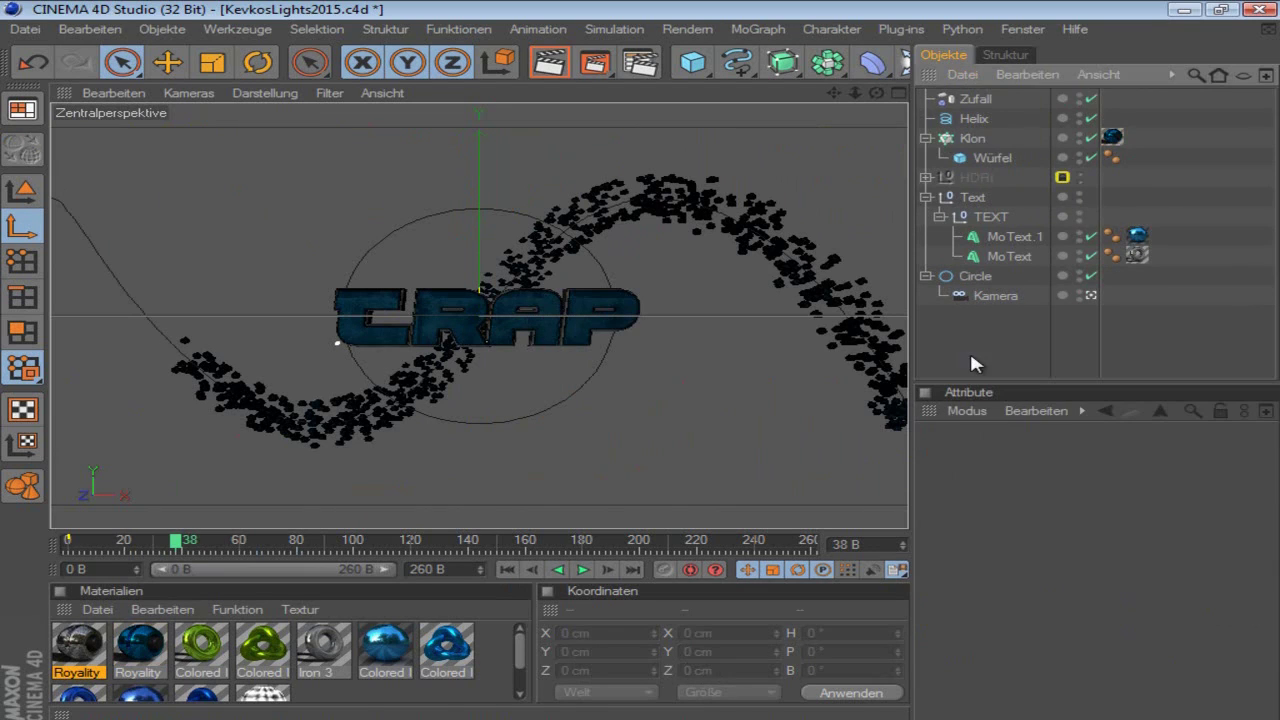
click(539, 58)
click(526, 304)
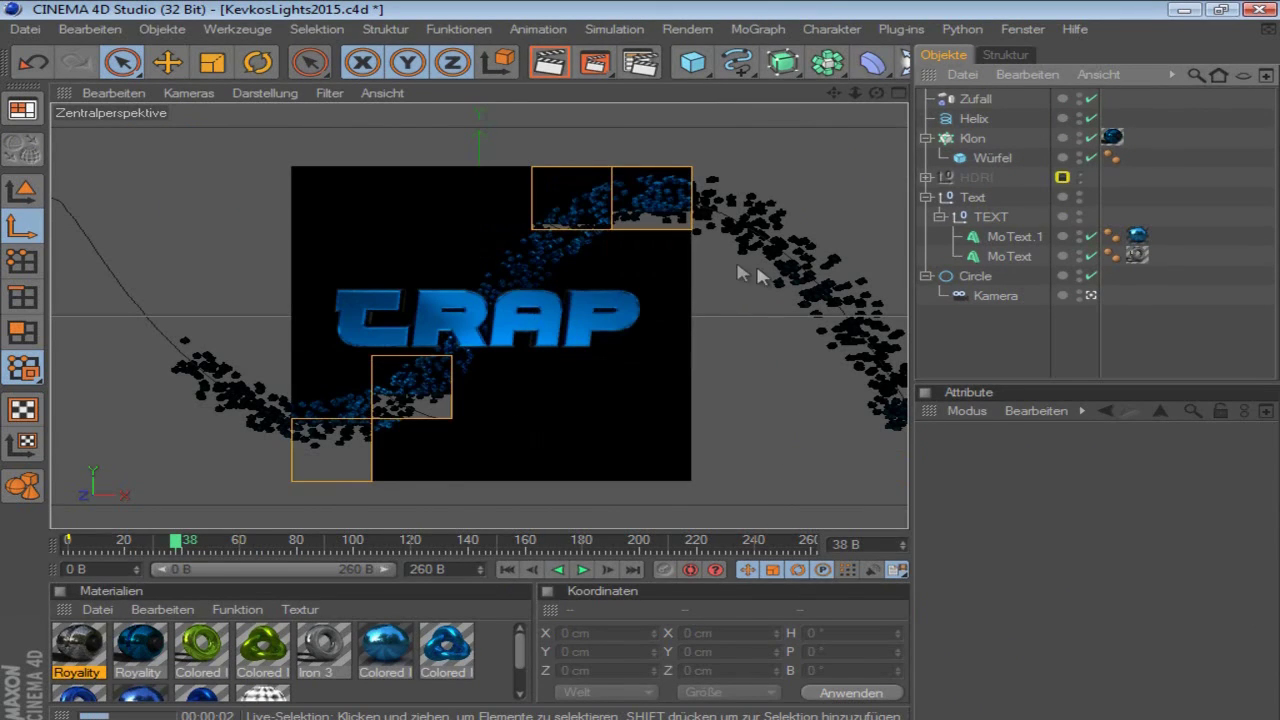
Step: Replace the MoText.1 material with the blue Royality material and the MoText material with the dark Royality material
drag(80, 645, 838, 266)
mouse_move(1138, 236)
mouse_down()
mouse_move(1152, 238)
mouse_move(1140, 237)
mouse_up()
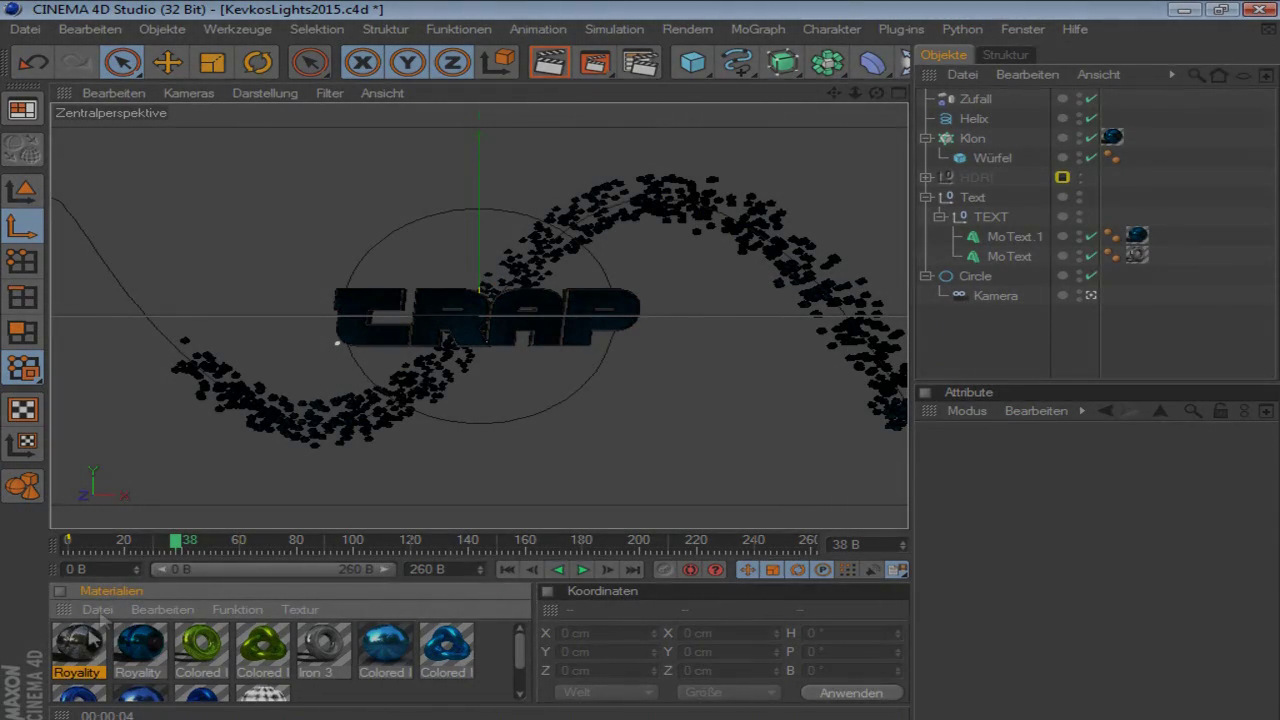
drag(77, 648, 1135, 256)
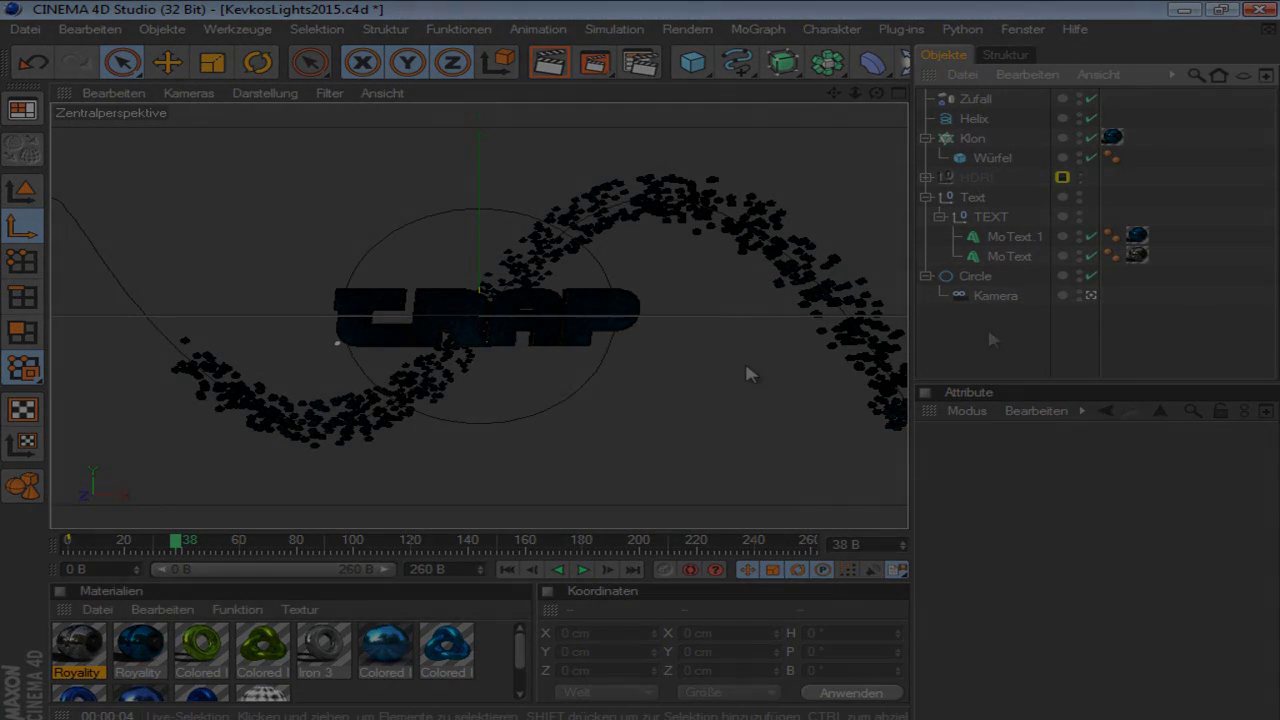